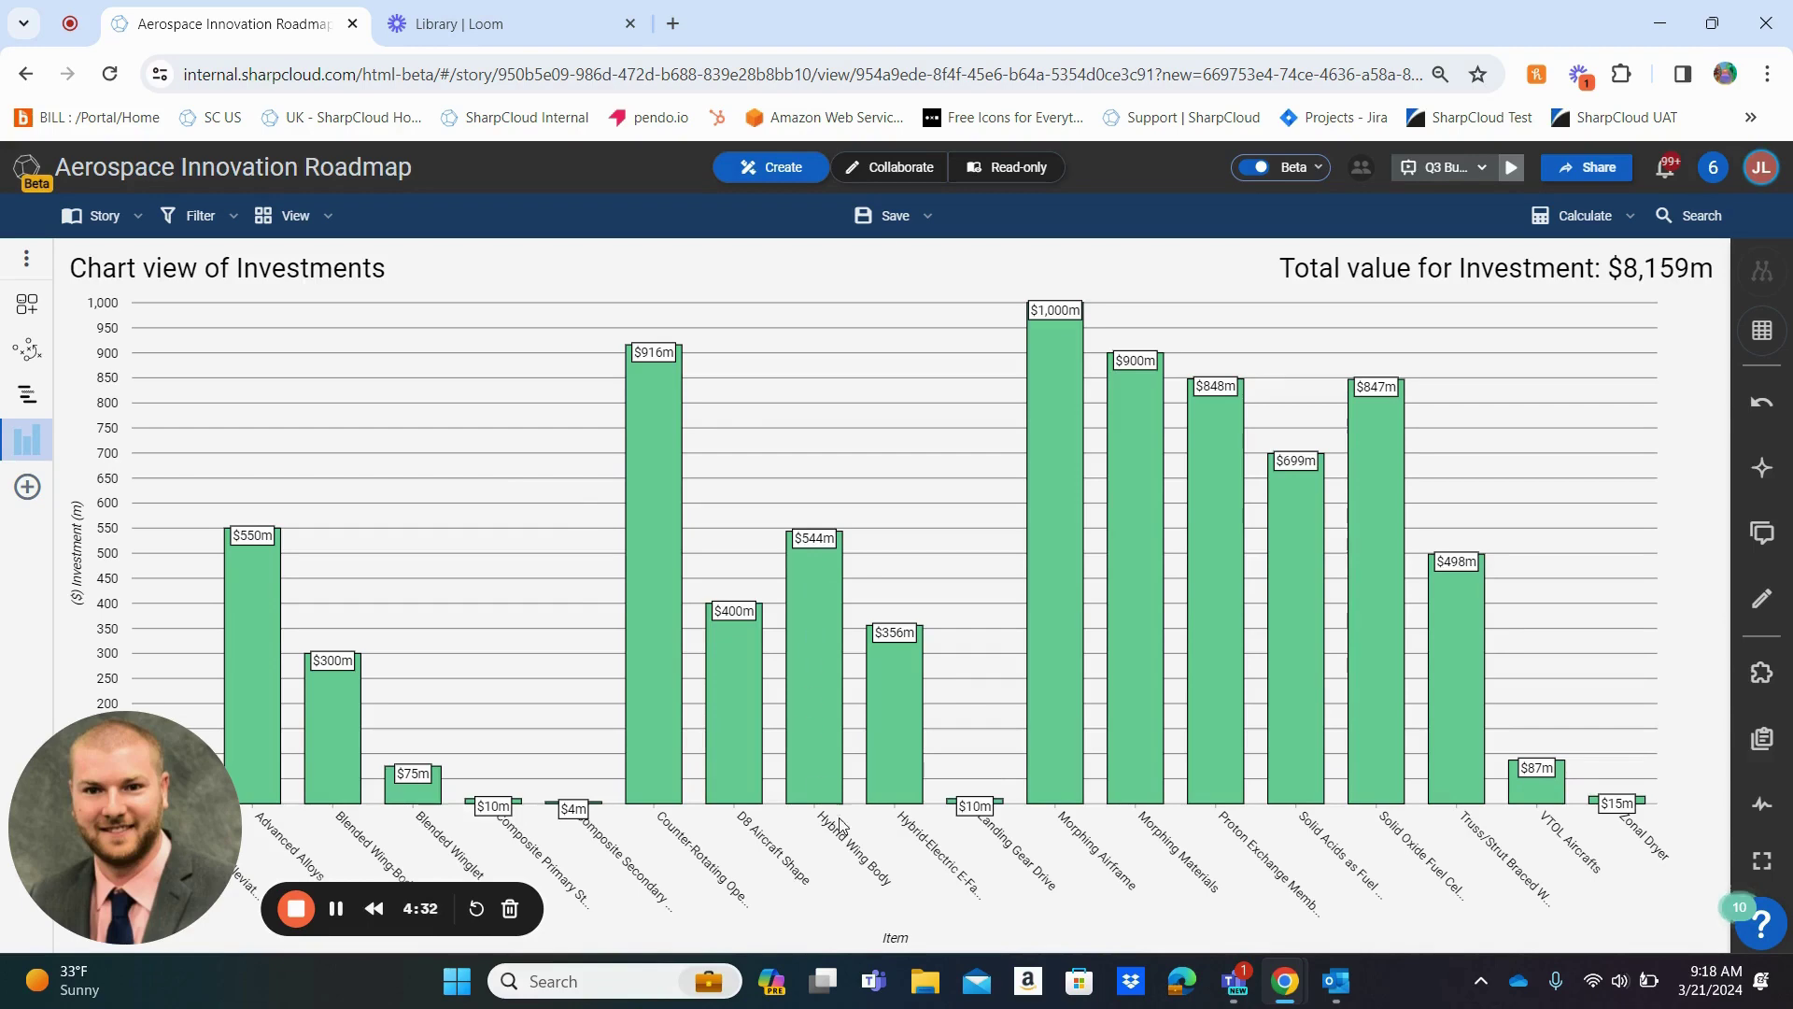
- Open the Hybrid Wing Body item from its bar to view its attributes, and return to the chart
left_click(806, 632)
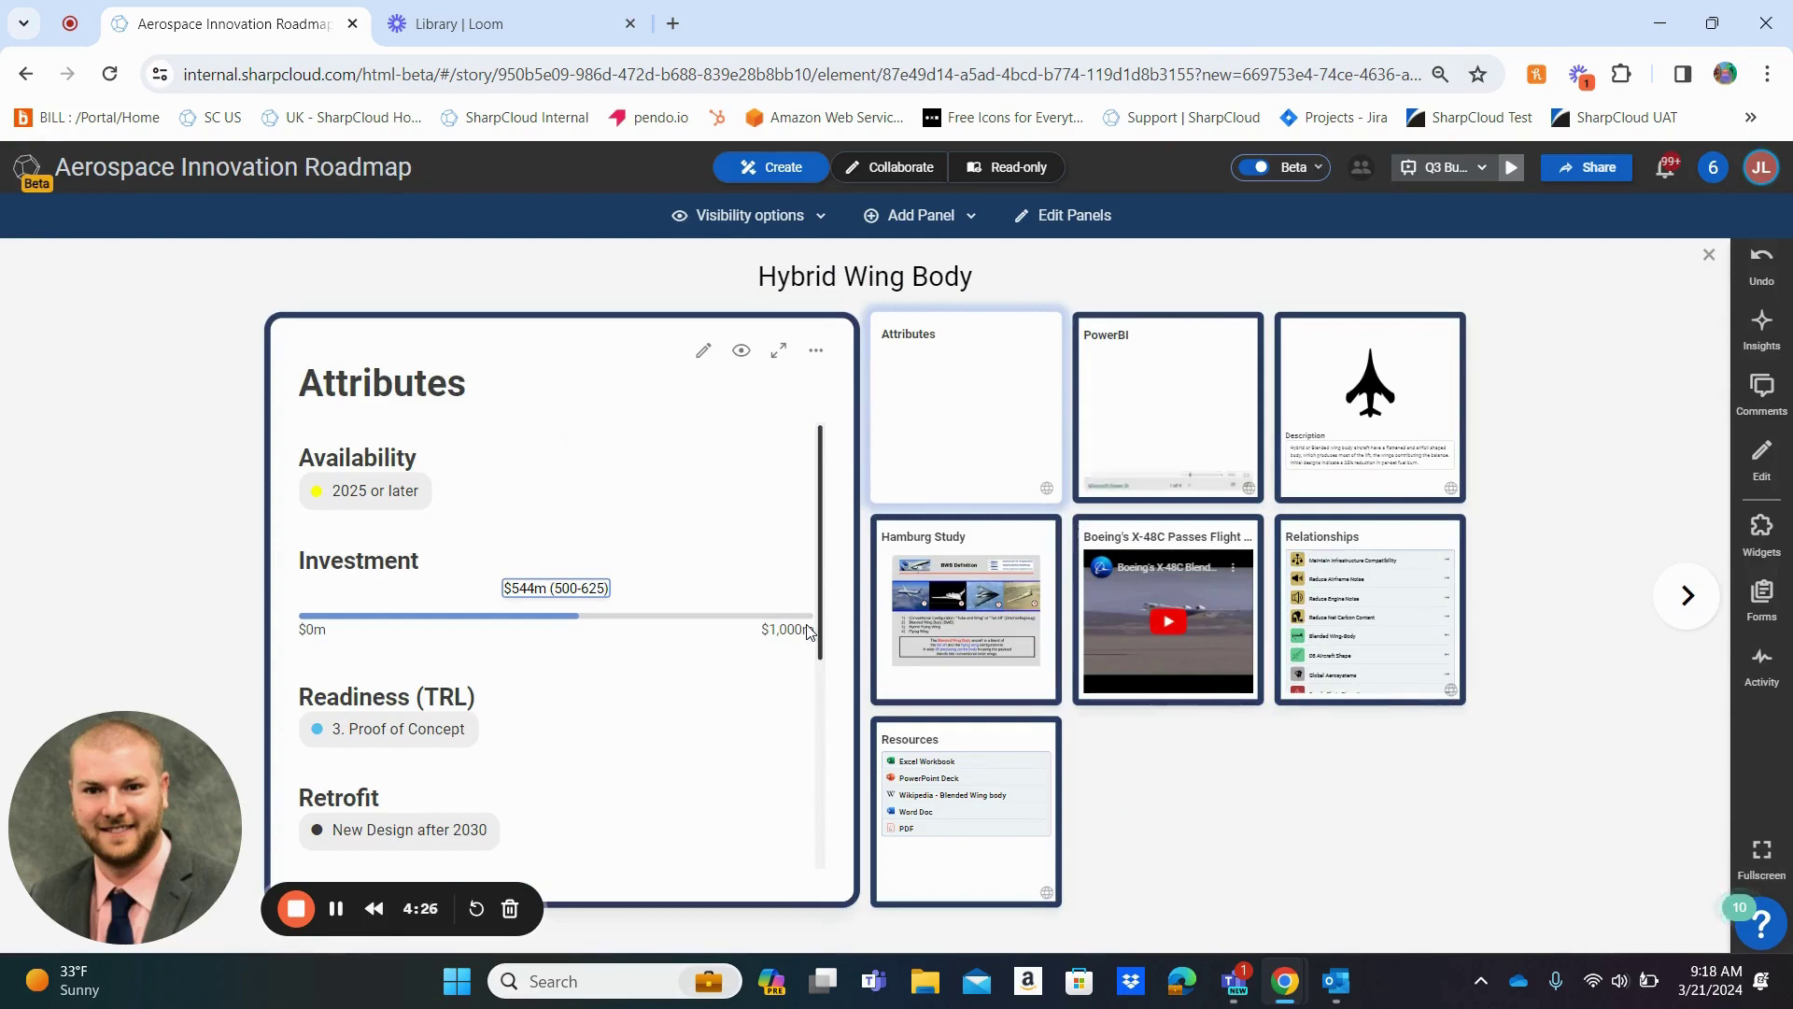
left_click(1218, 797)
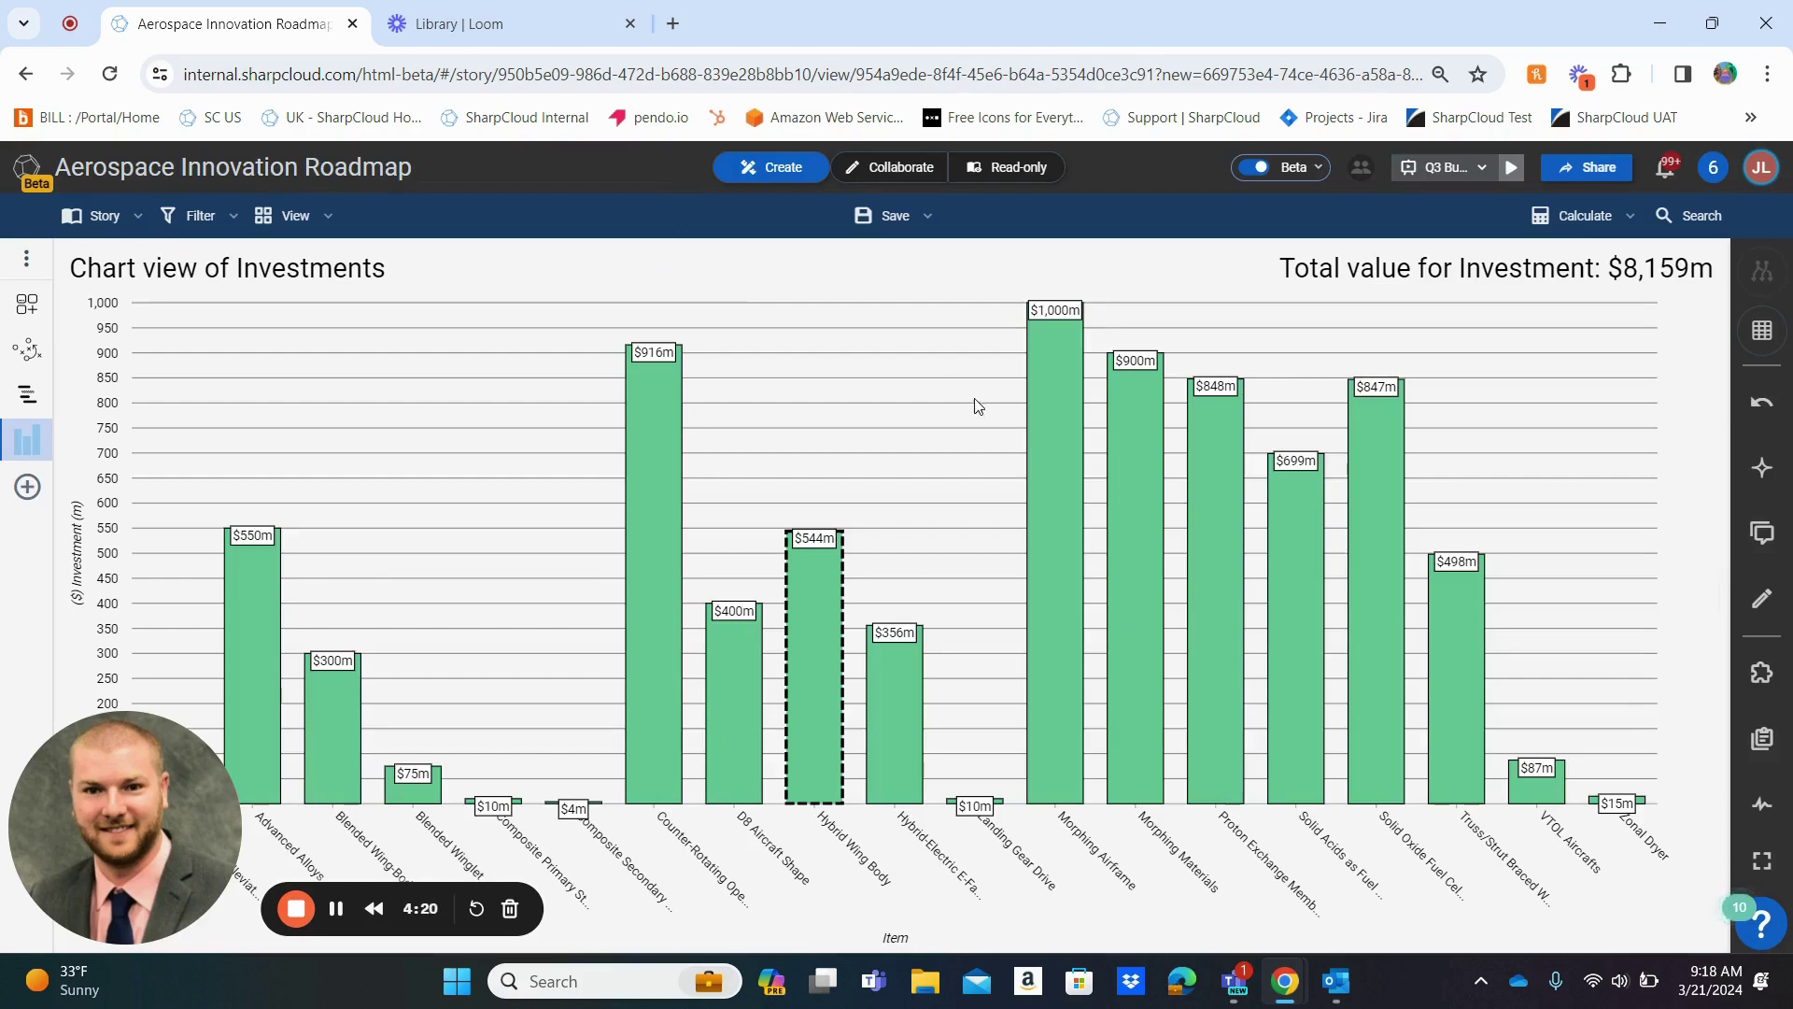
- Set the chart view's sort direction to Value Descending
left_click(333, 224)
left_click(308, 258)
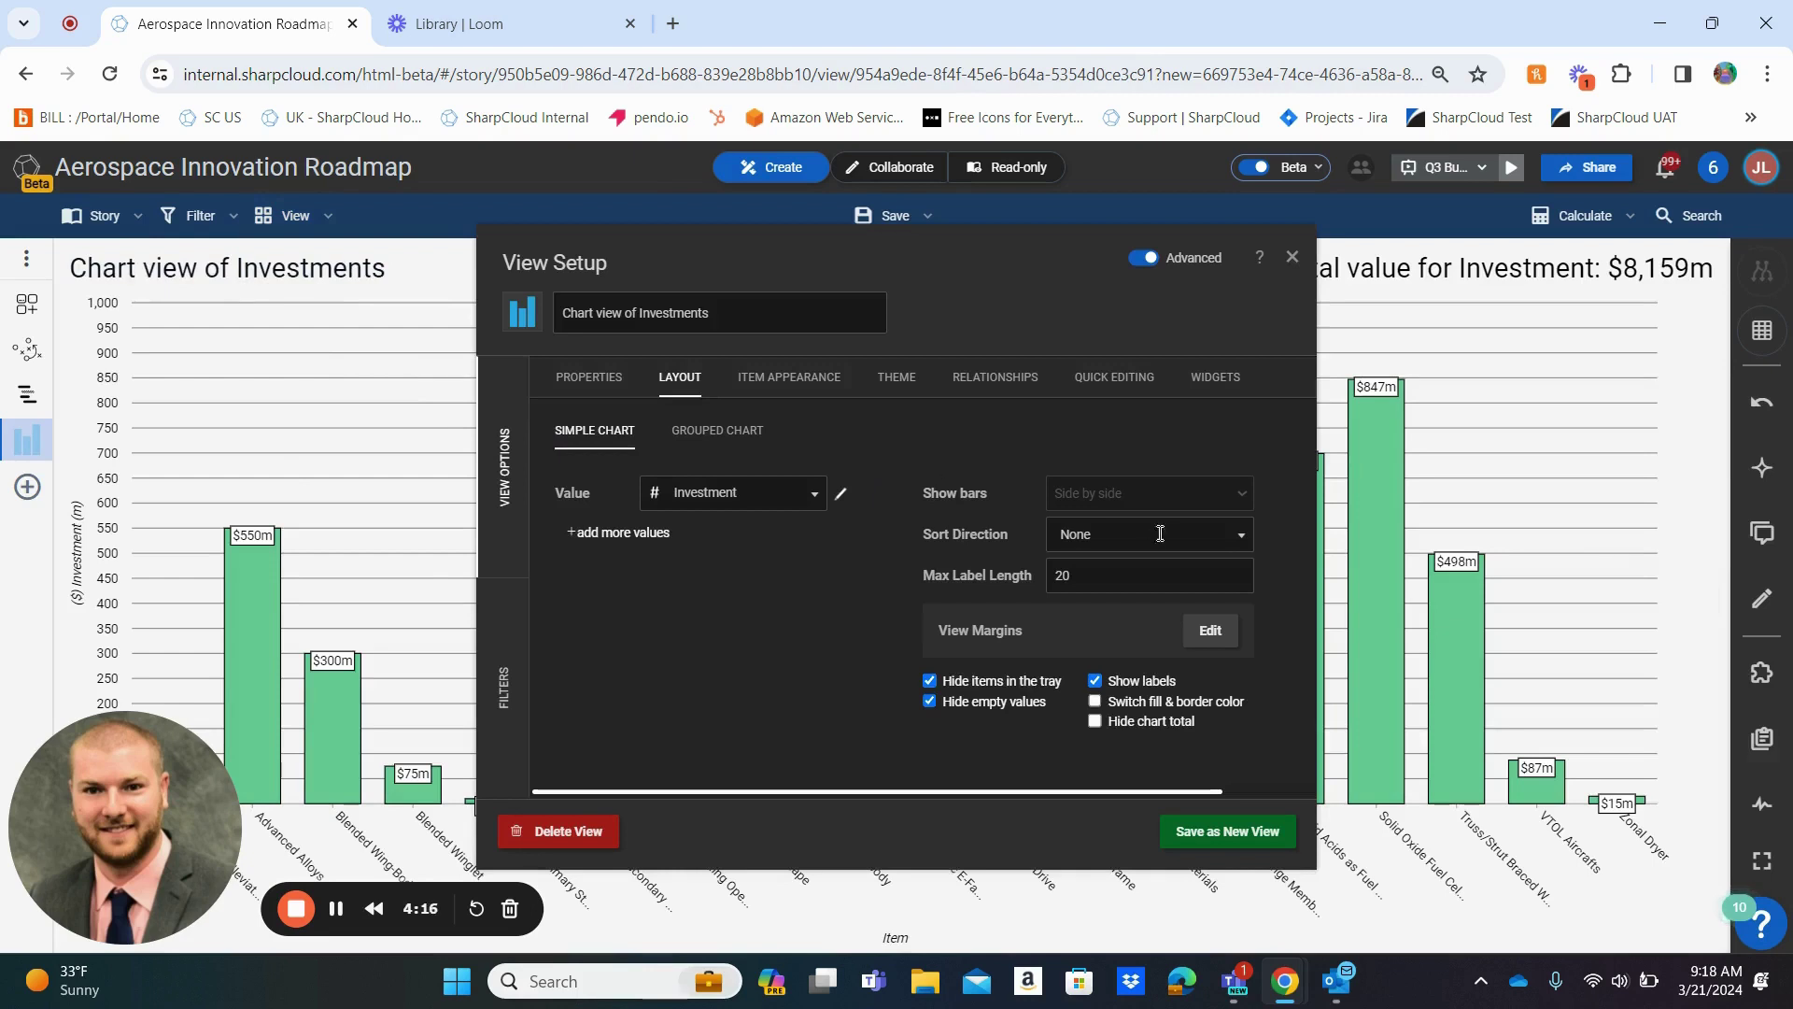
left_click(1239, 541)
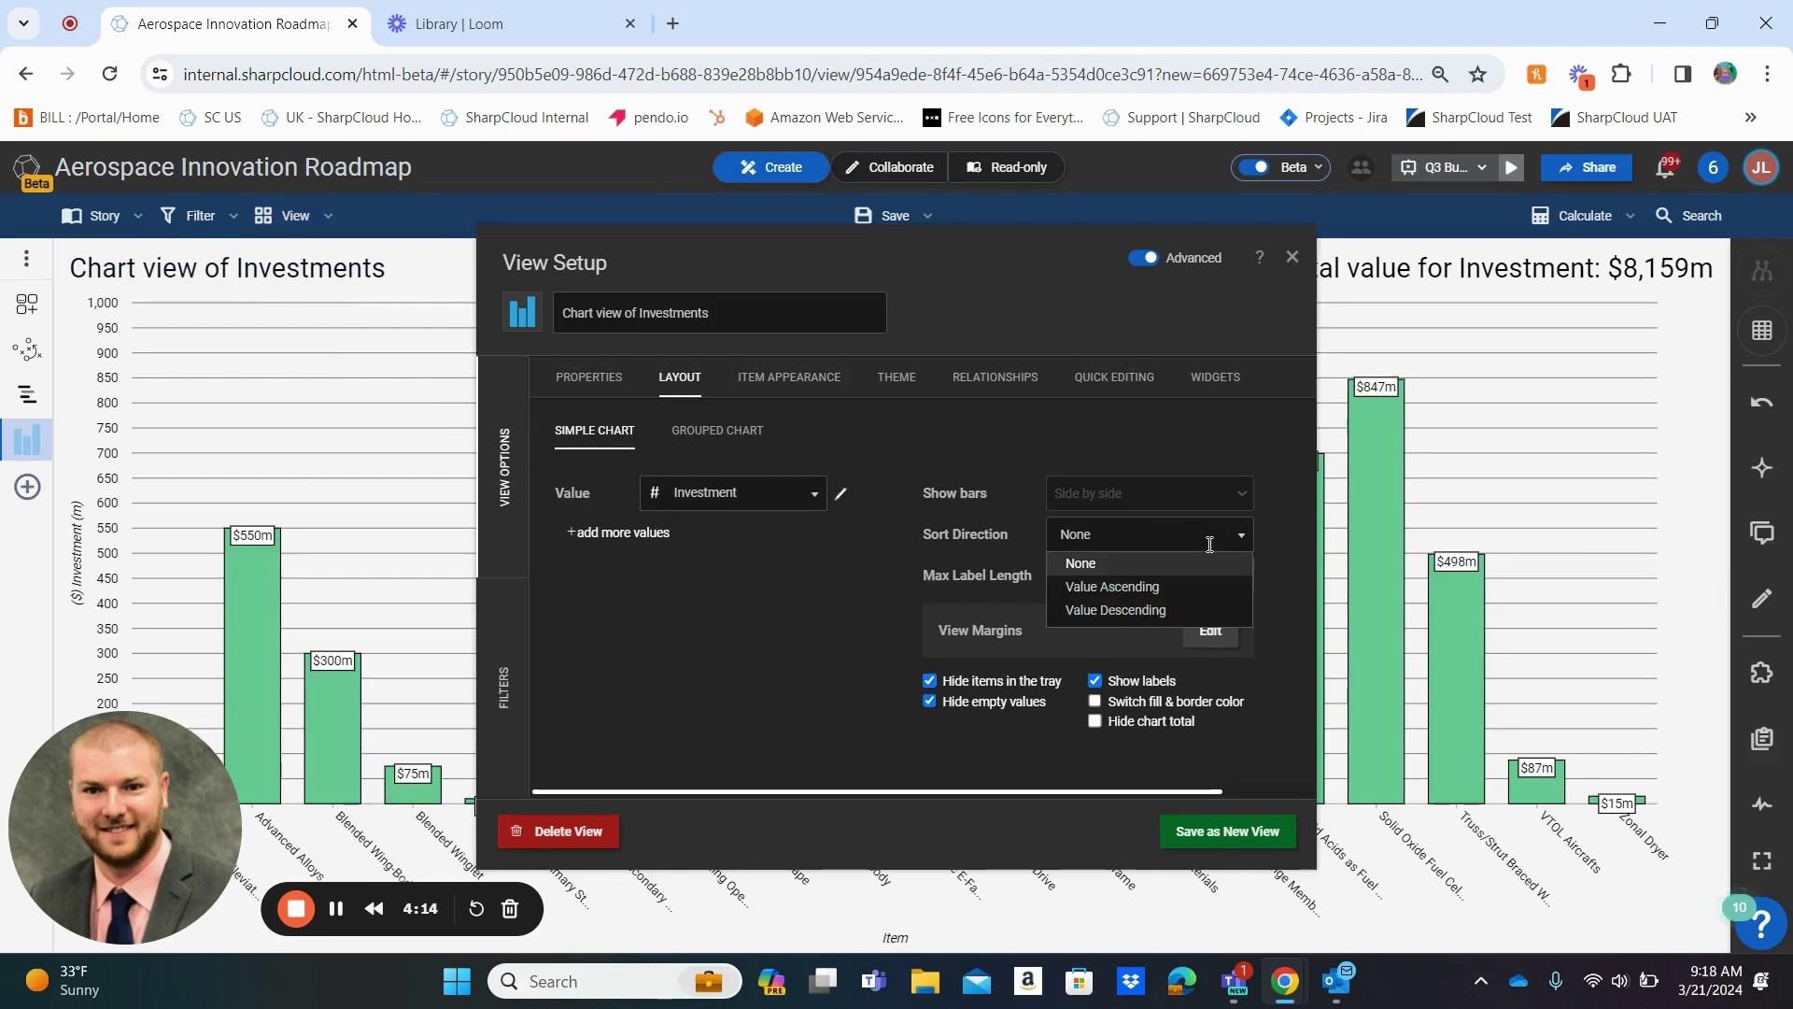
left_click(1094, 612)
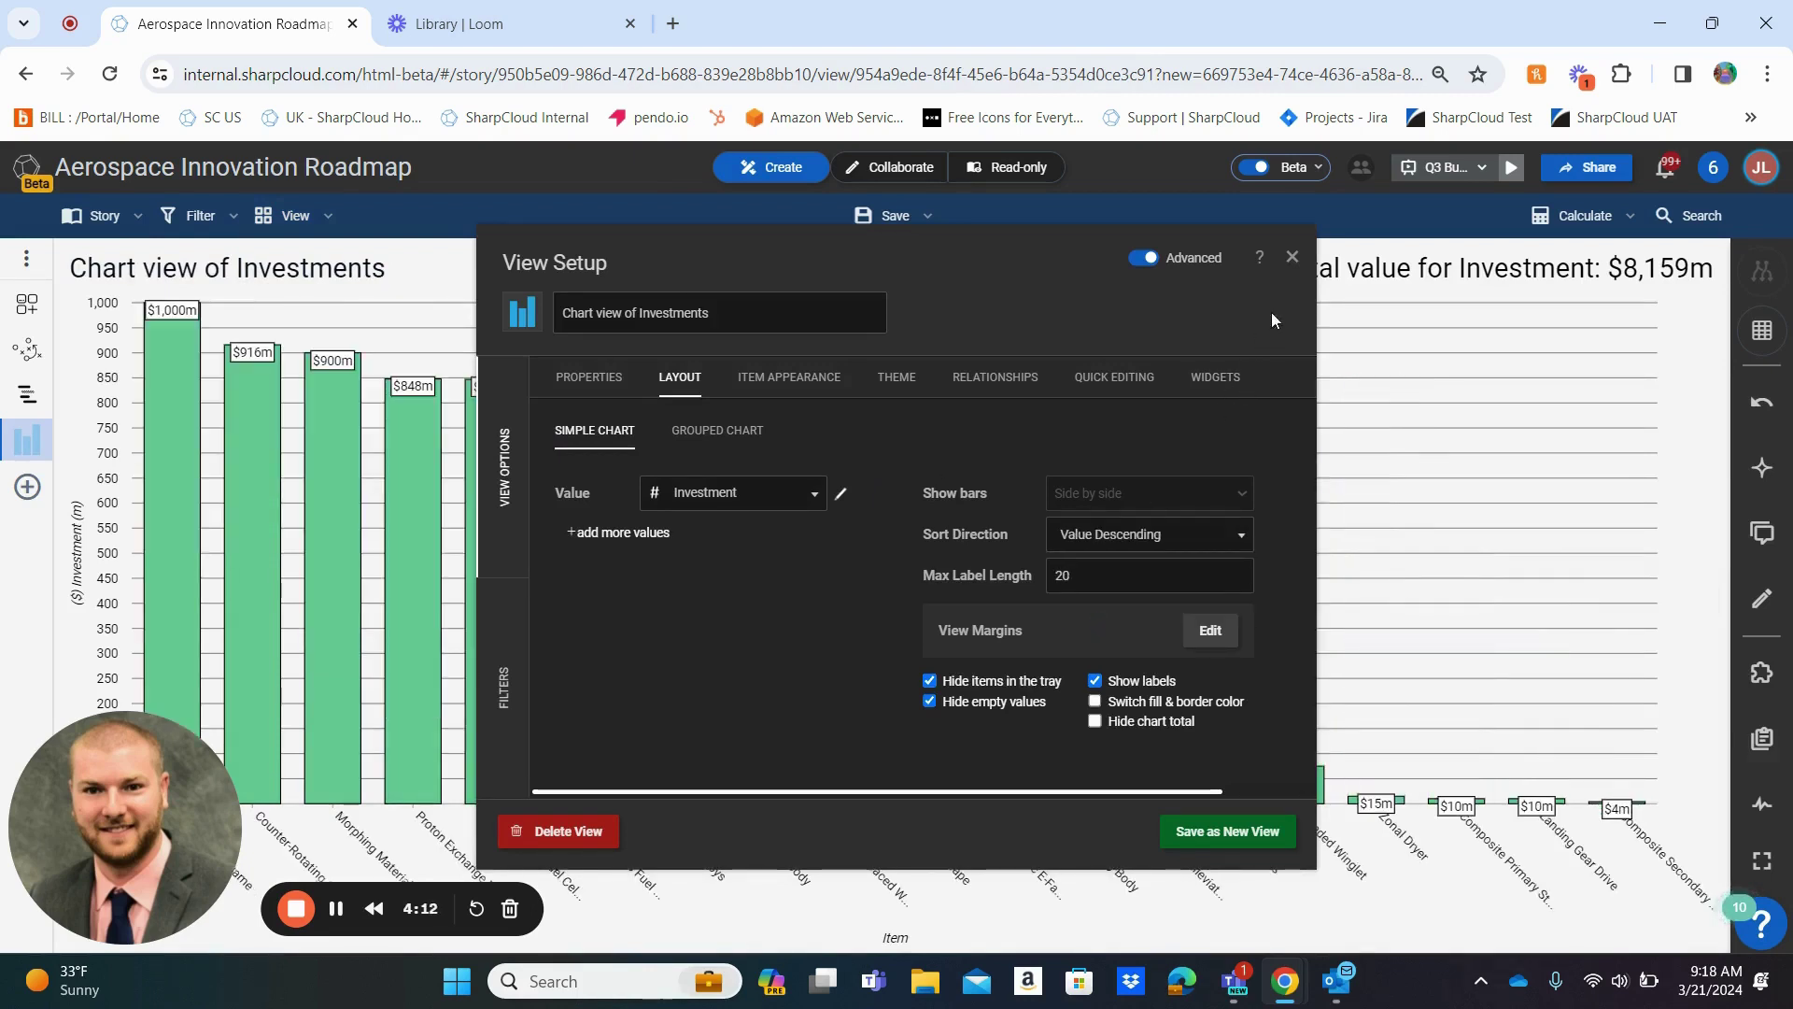
left_click(1292, 259)
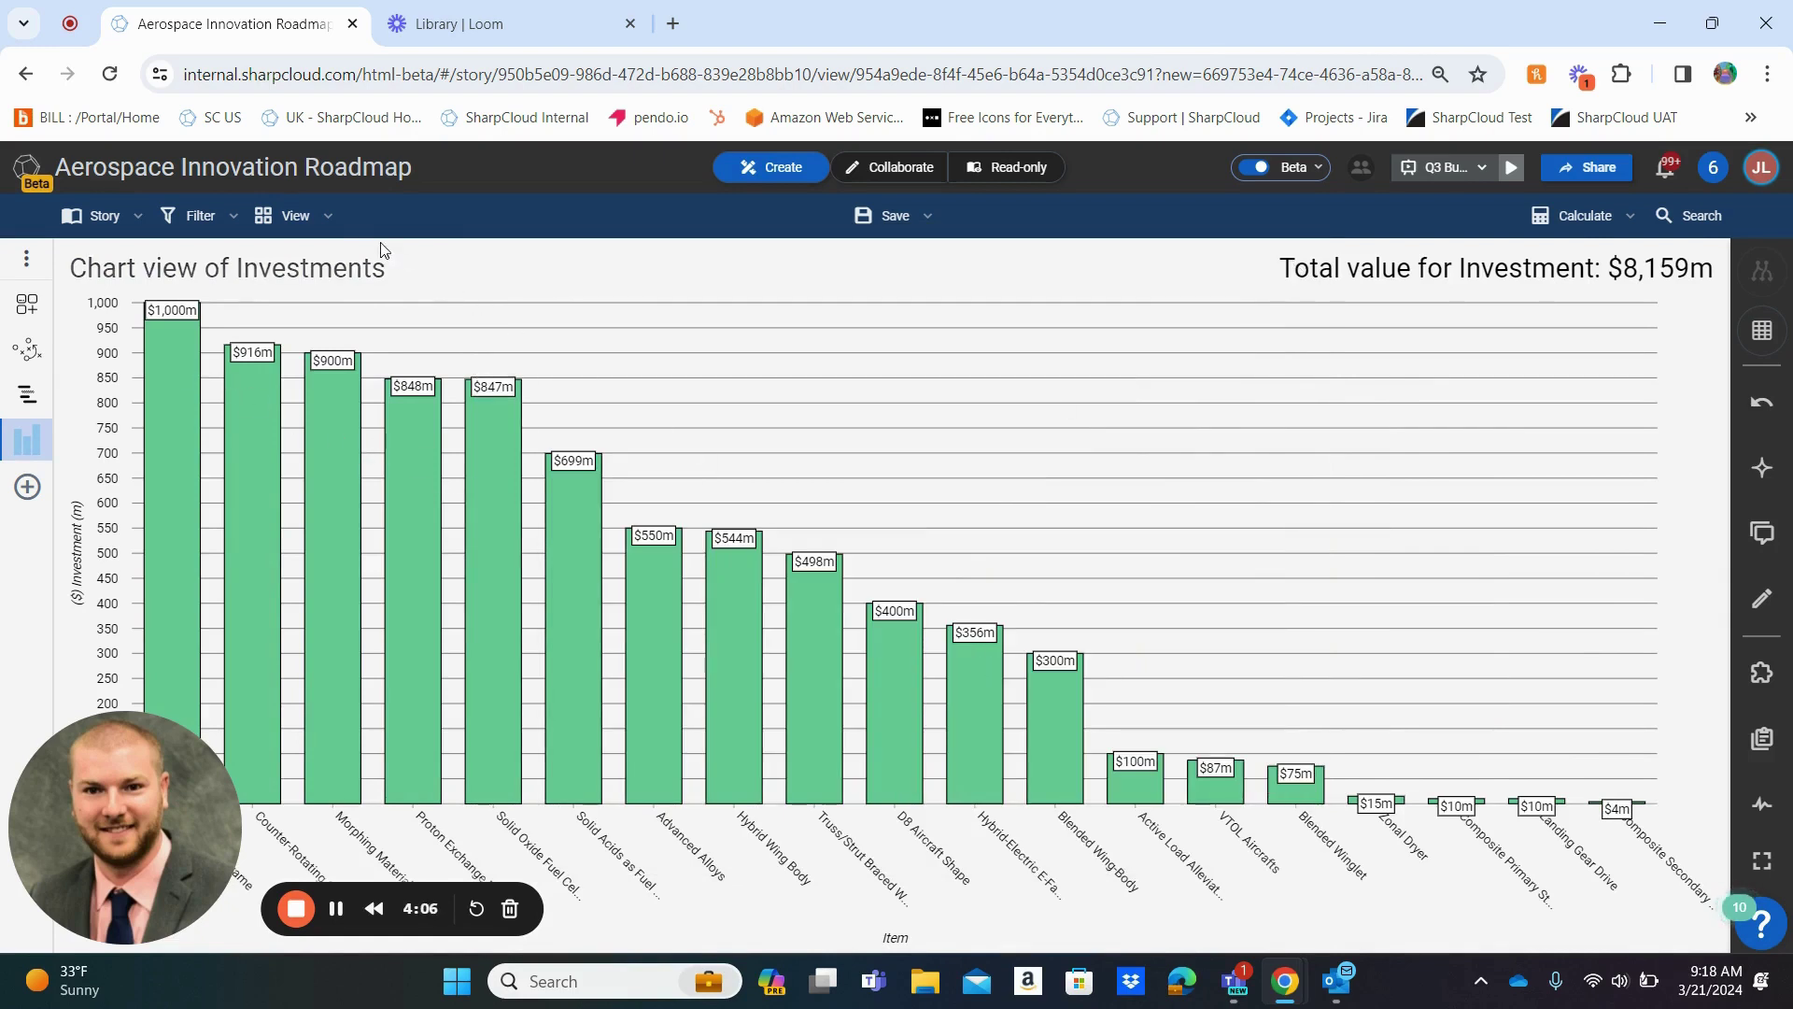
- Add Estimated Revenue as a second value in the simple chart alongside Investment
left_click(329, 216)
left_click(308, 264)
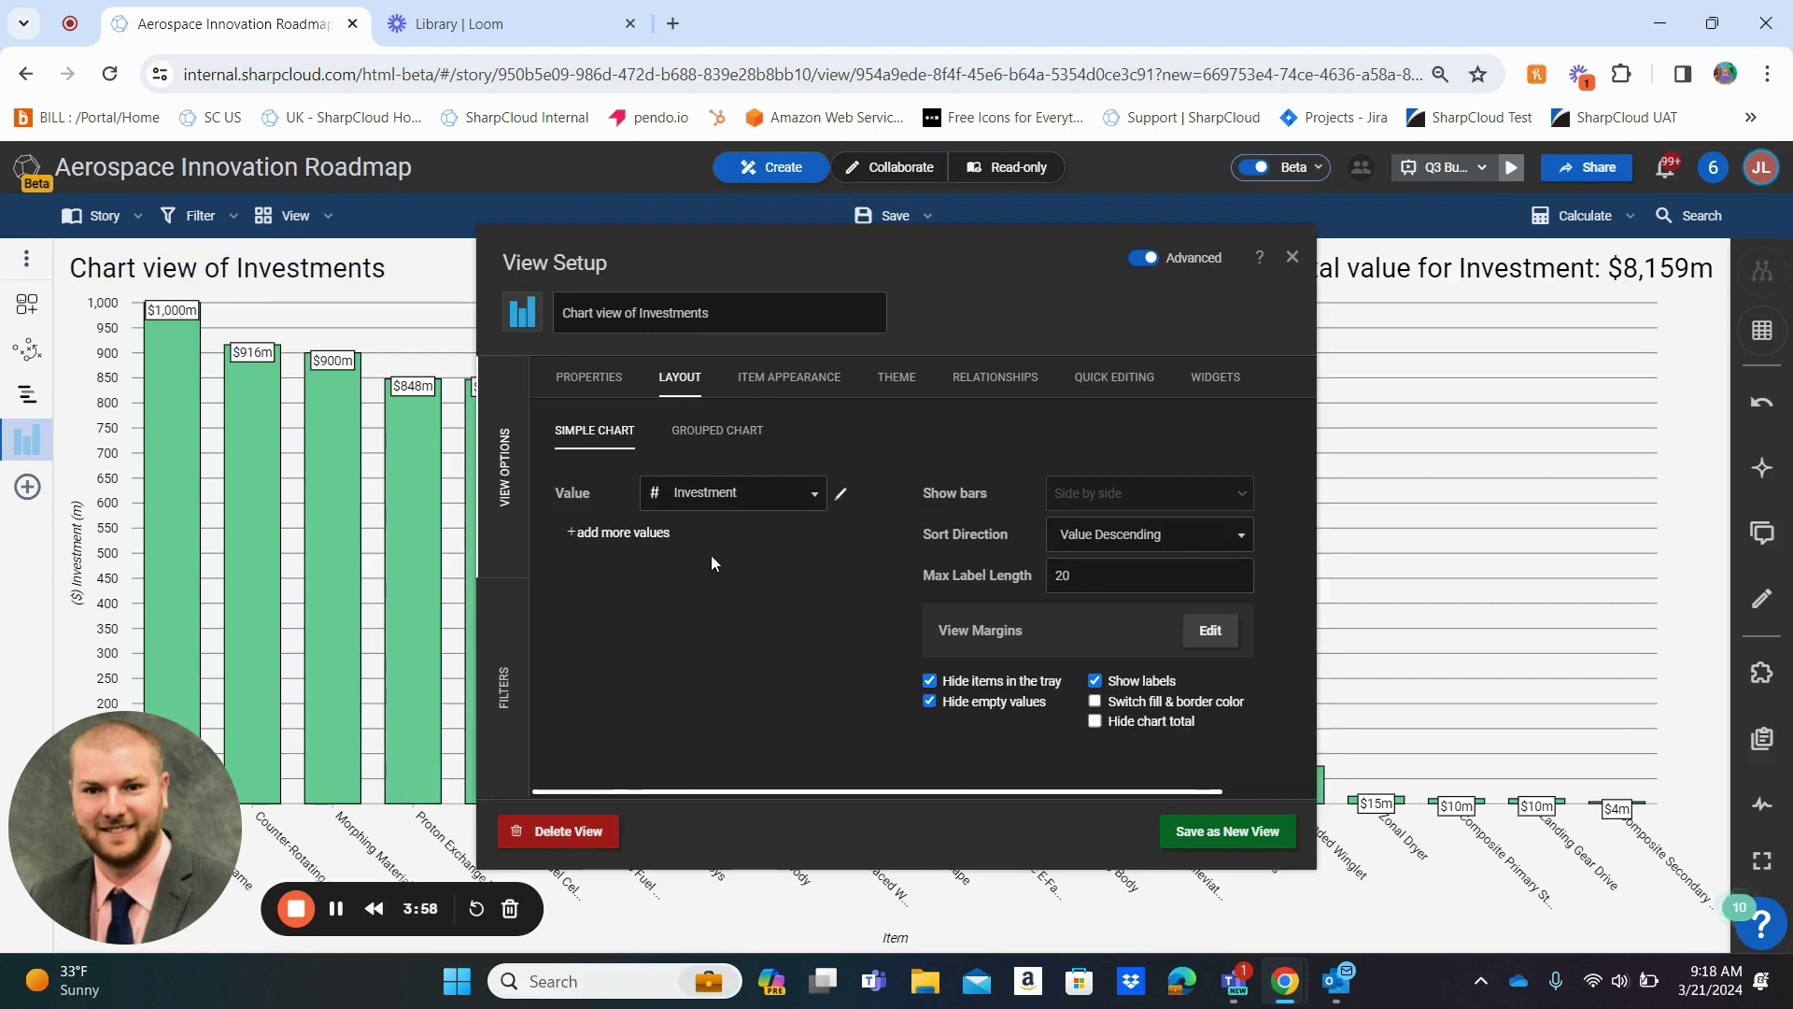
left_click(624, 534)
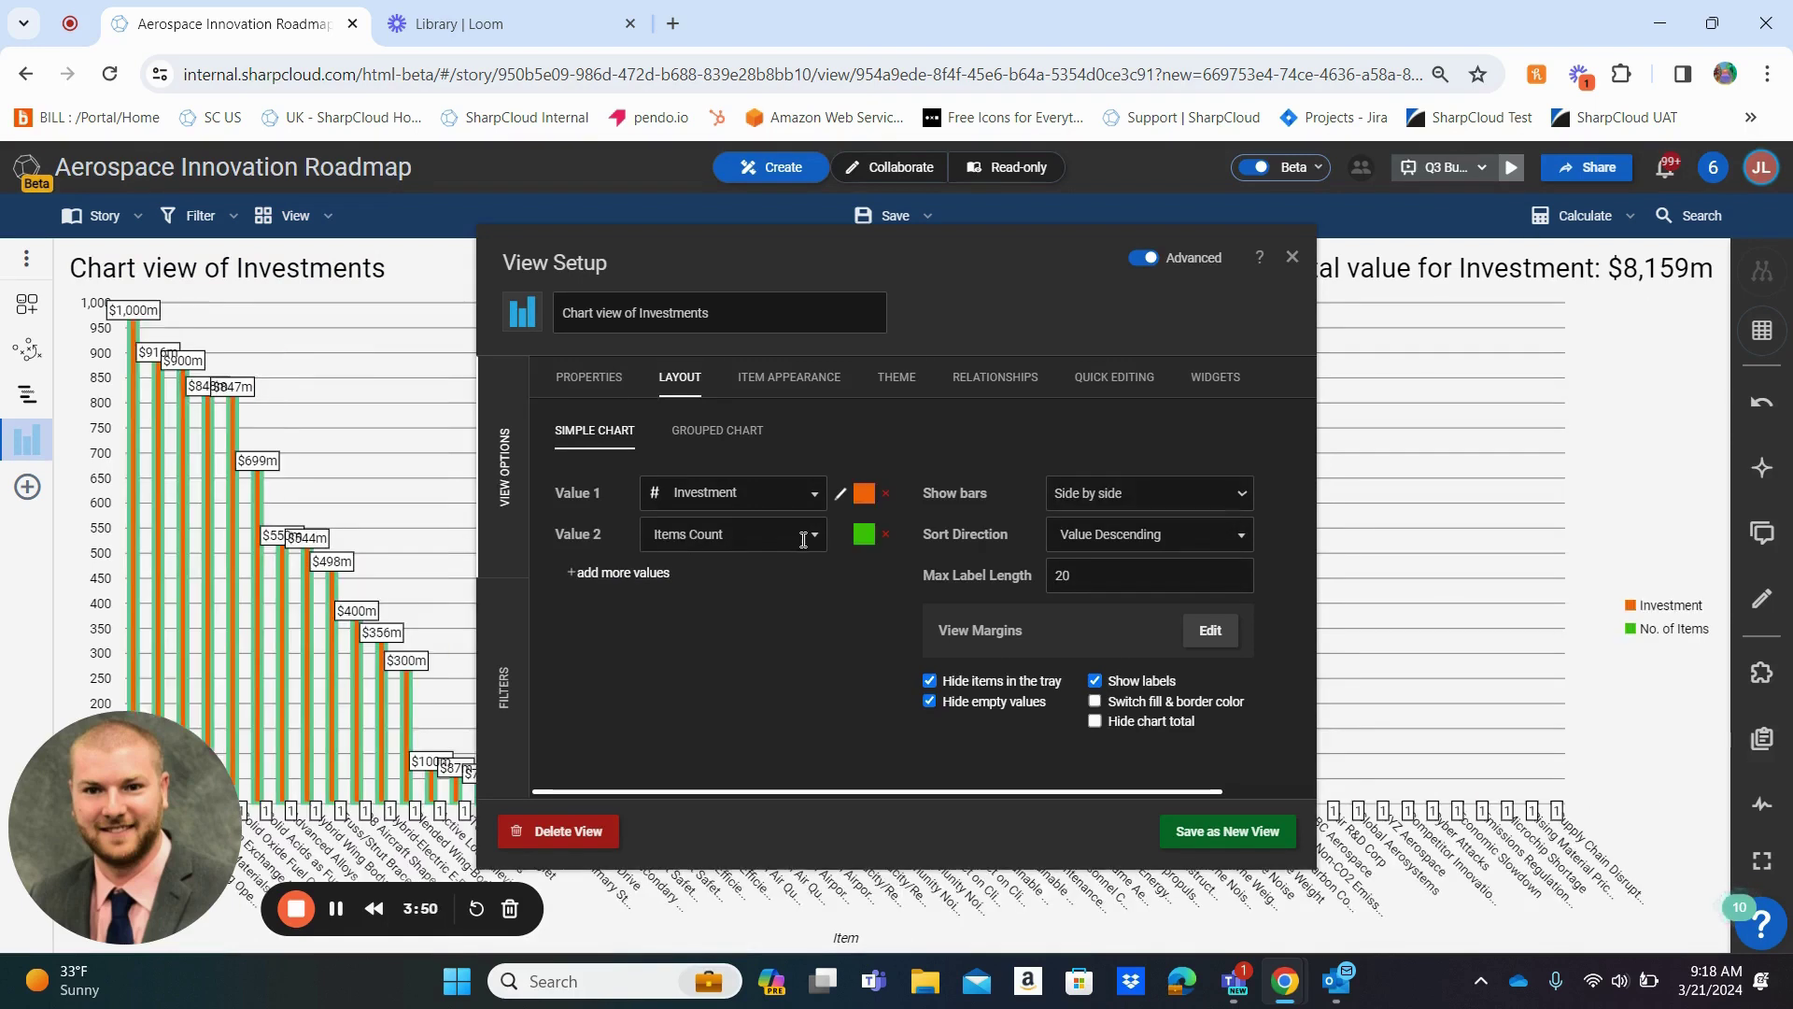
left_click(812, 538)
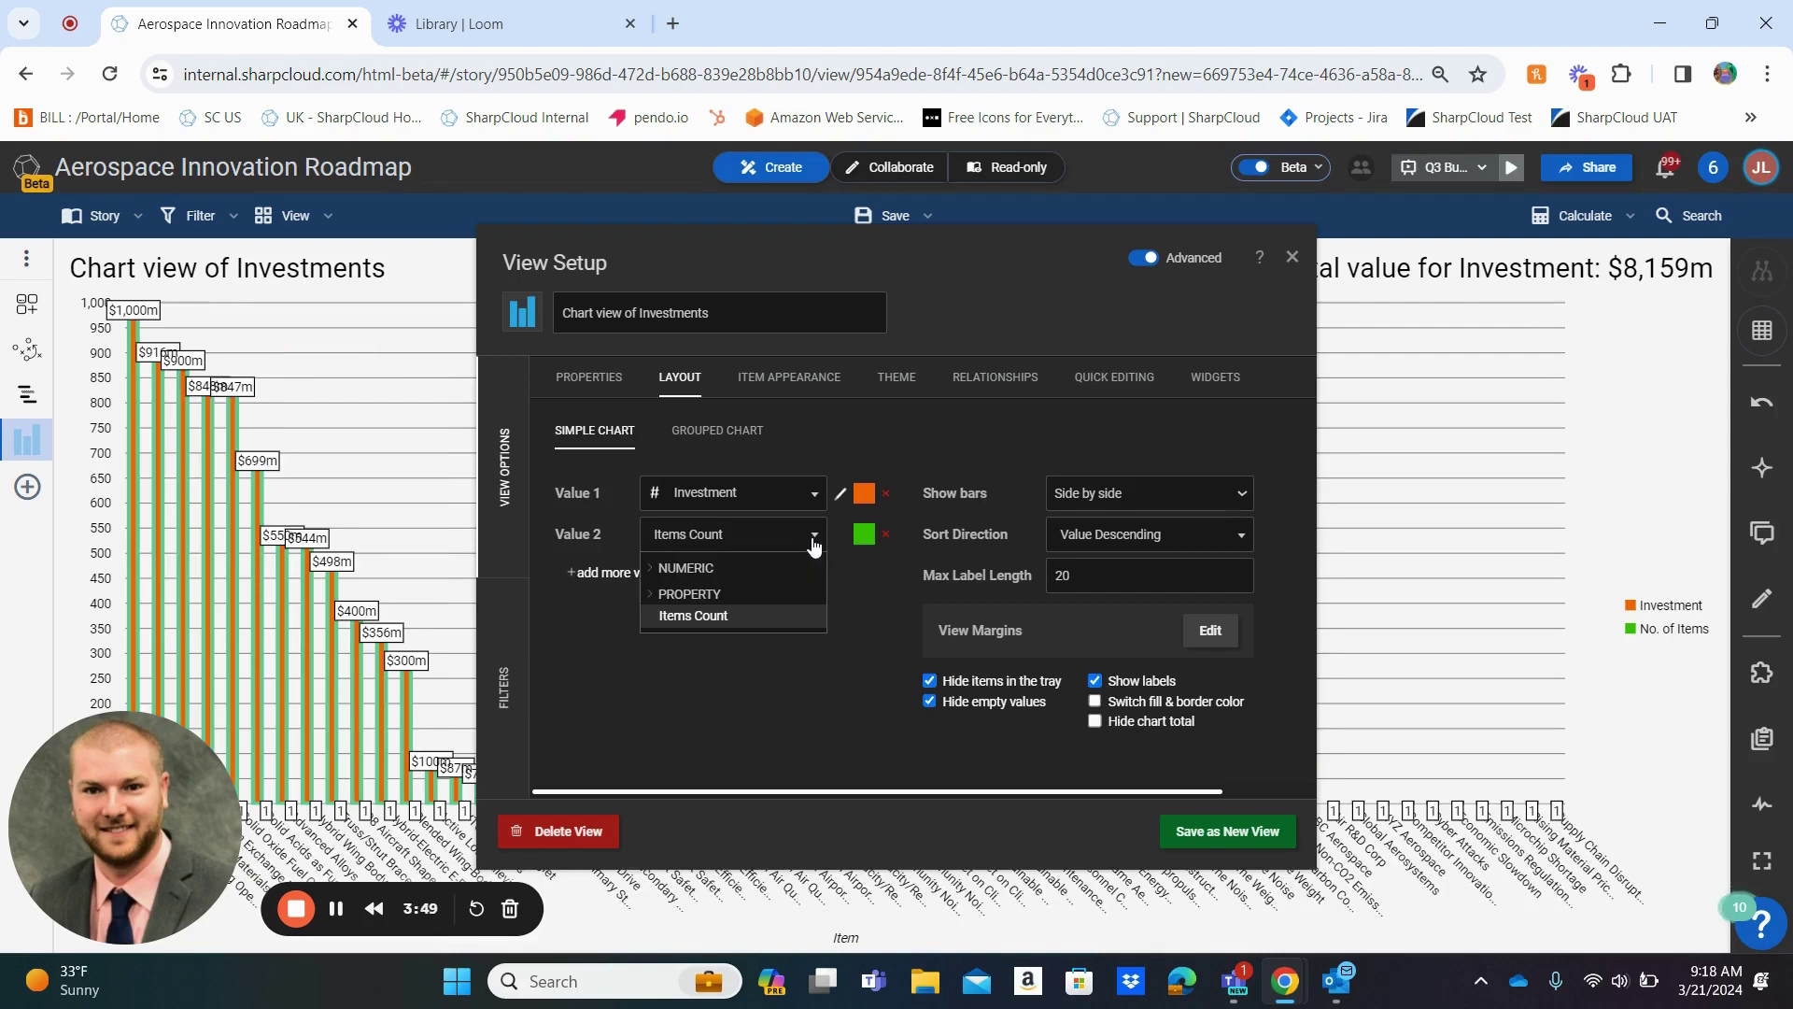
left_click(706, 569)
left_click(731, 618)
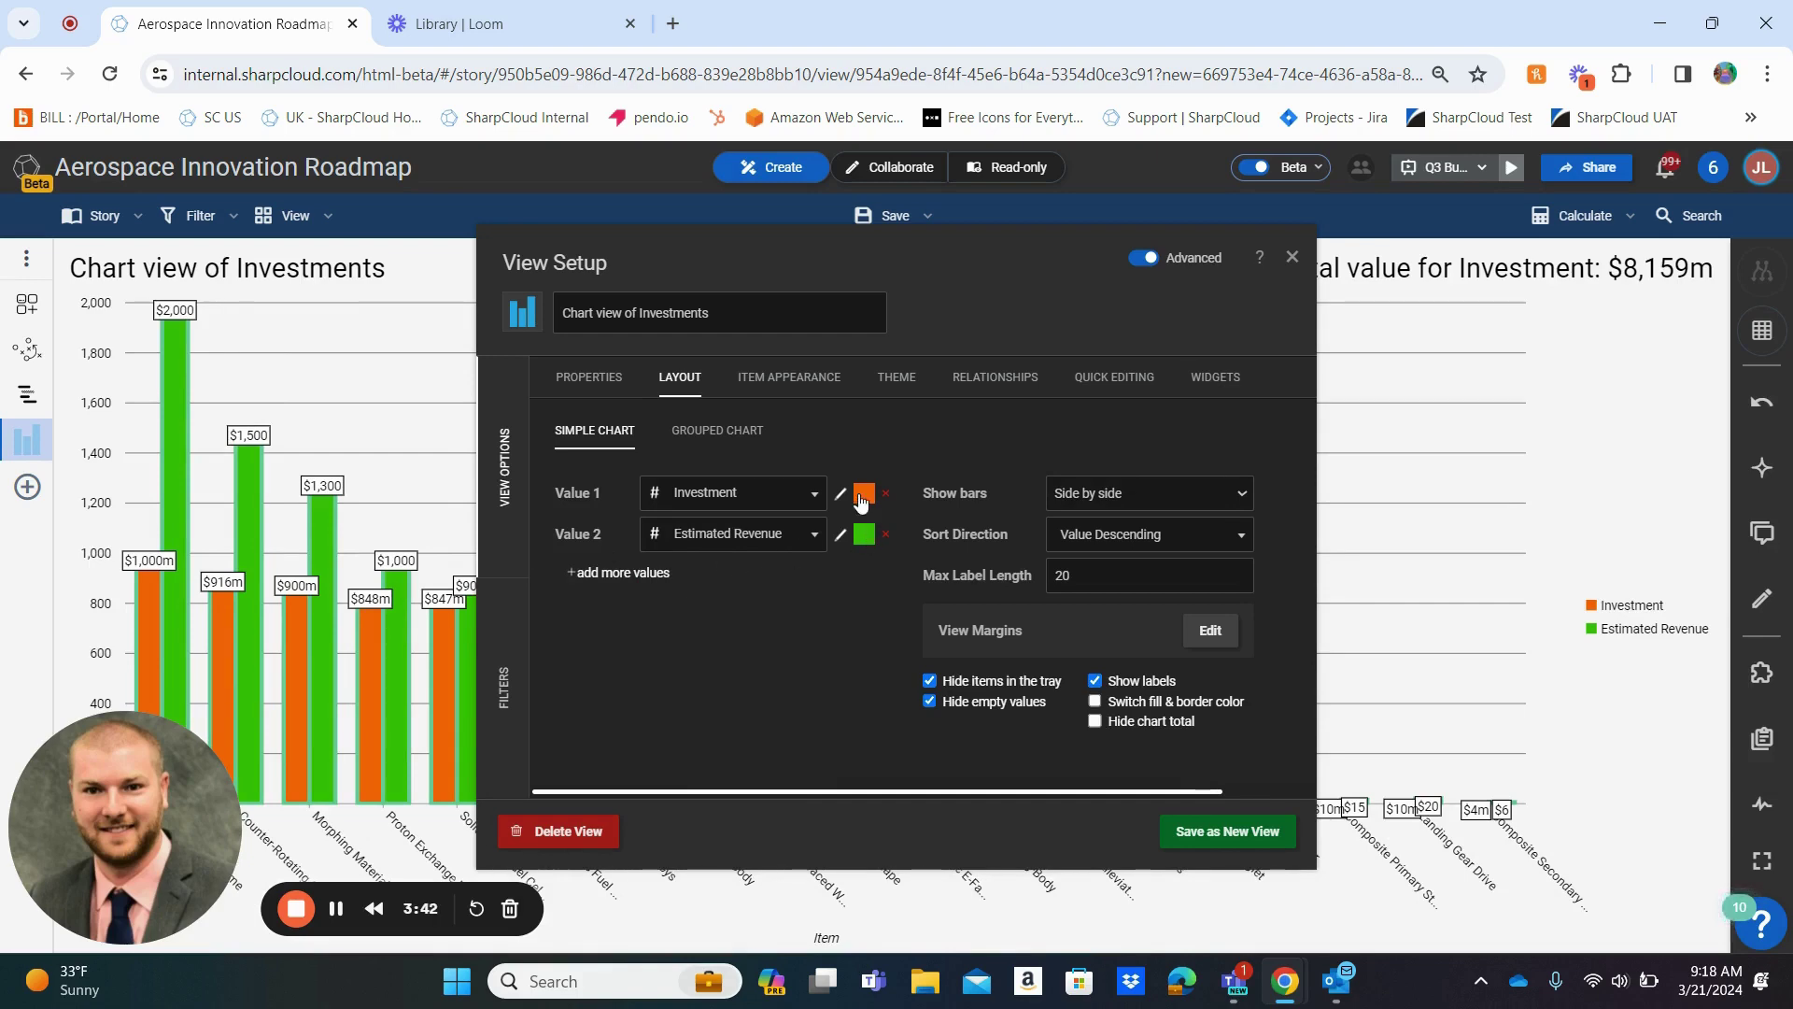
- Change the Estimated Revenue bar color to light blue and close the view setup
left_click(864, 539)
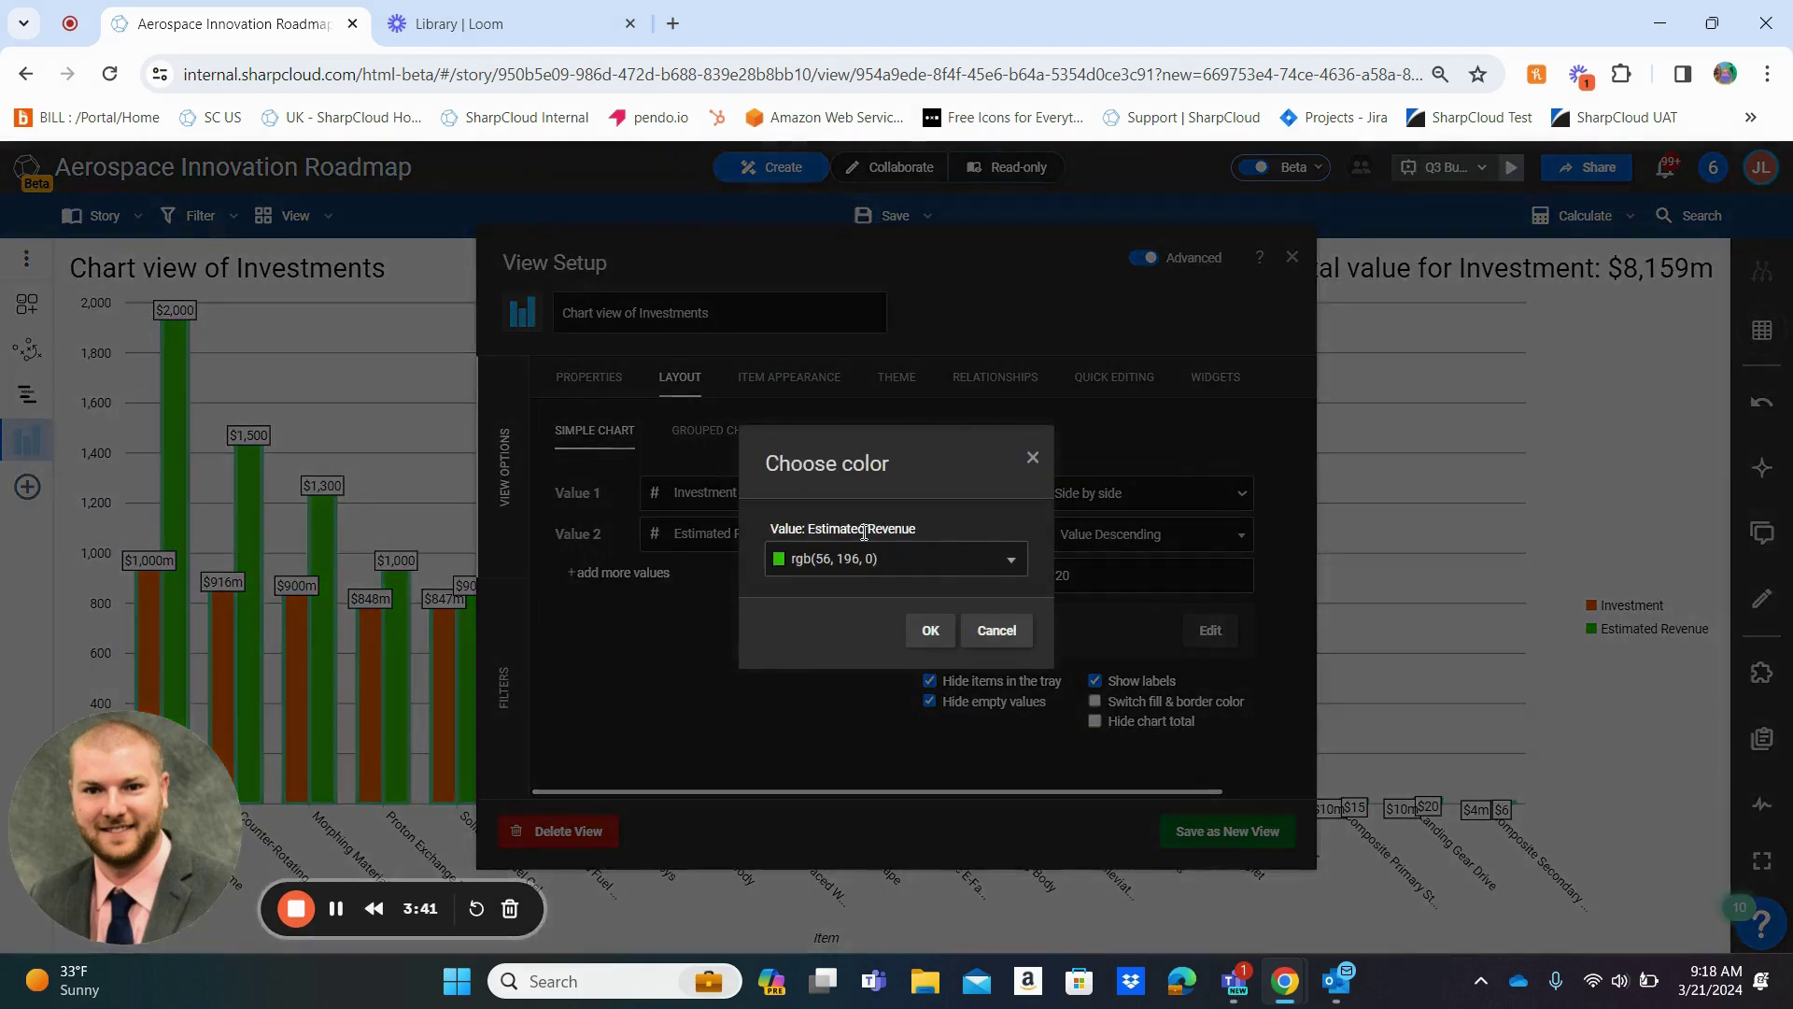
left_click(1007, 561)
left_click(935, 632)
left_click(923, 627)
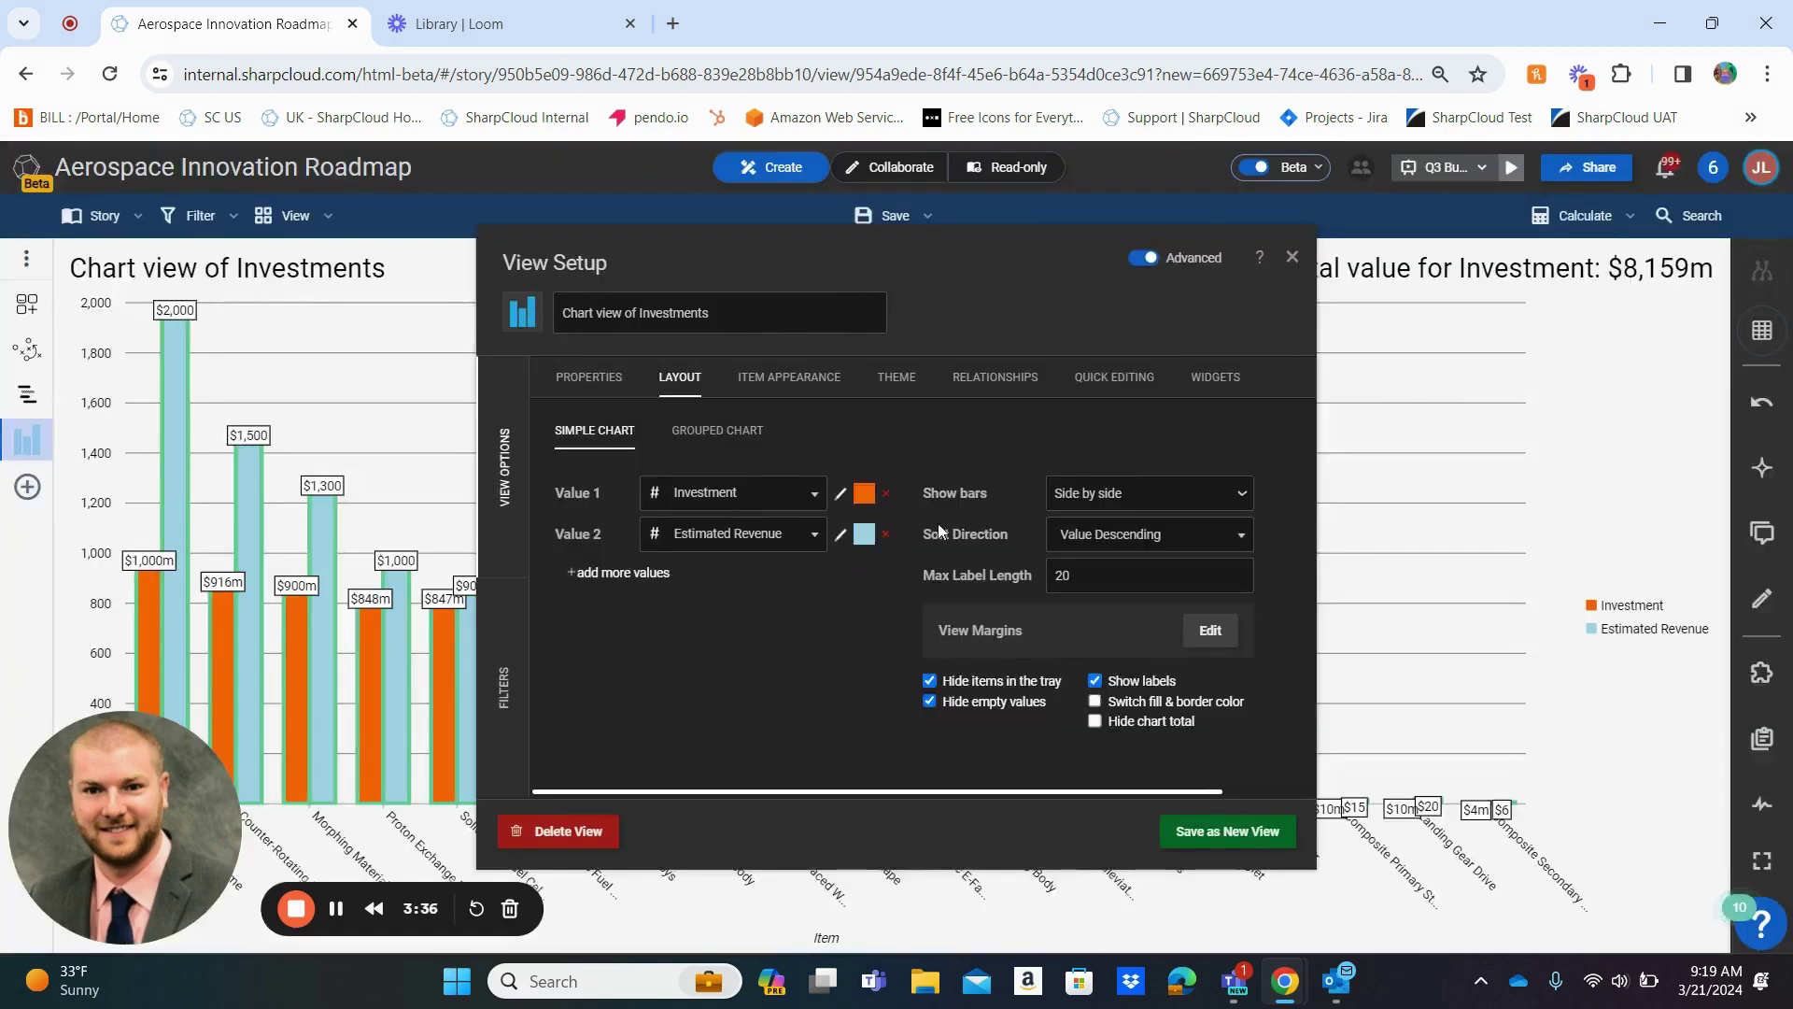
left_click(1293, 258)
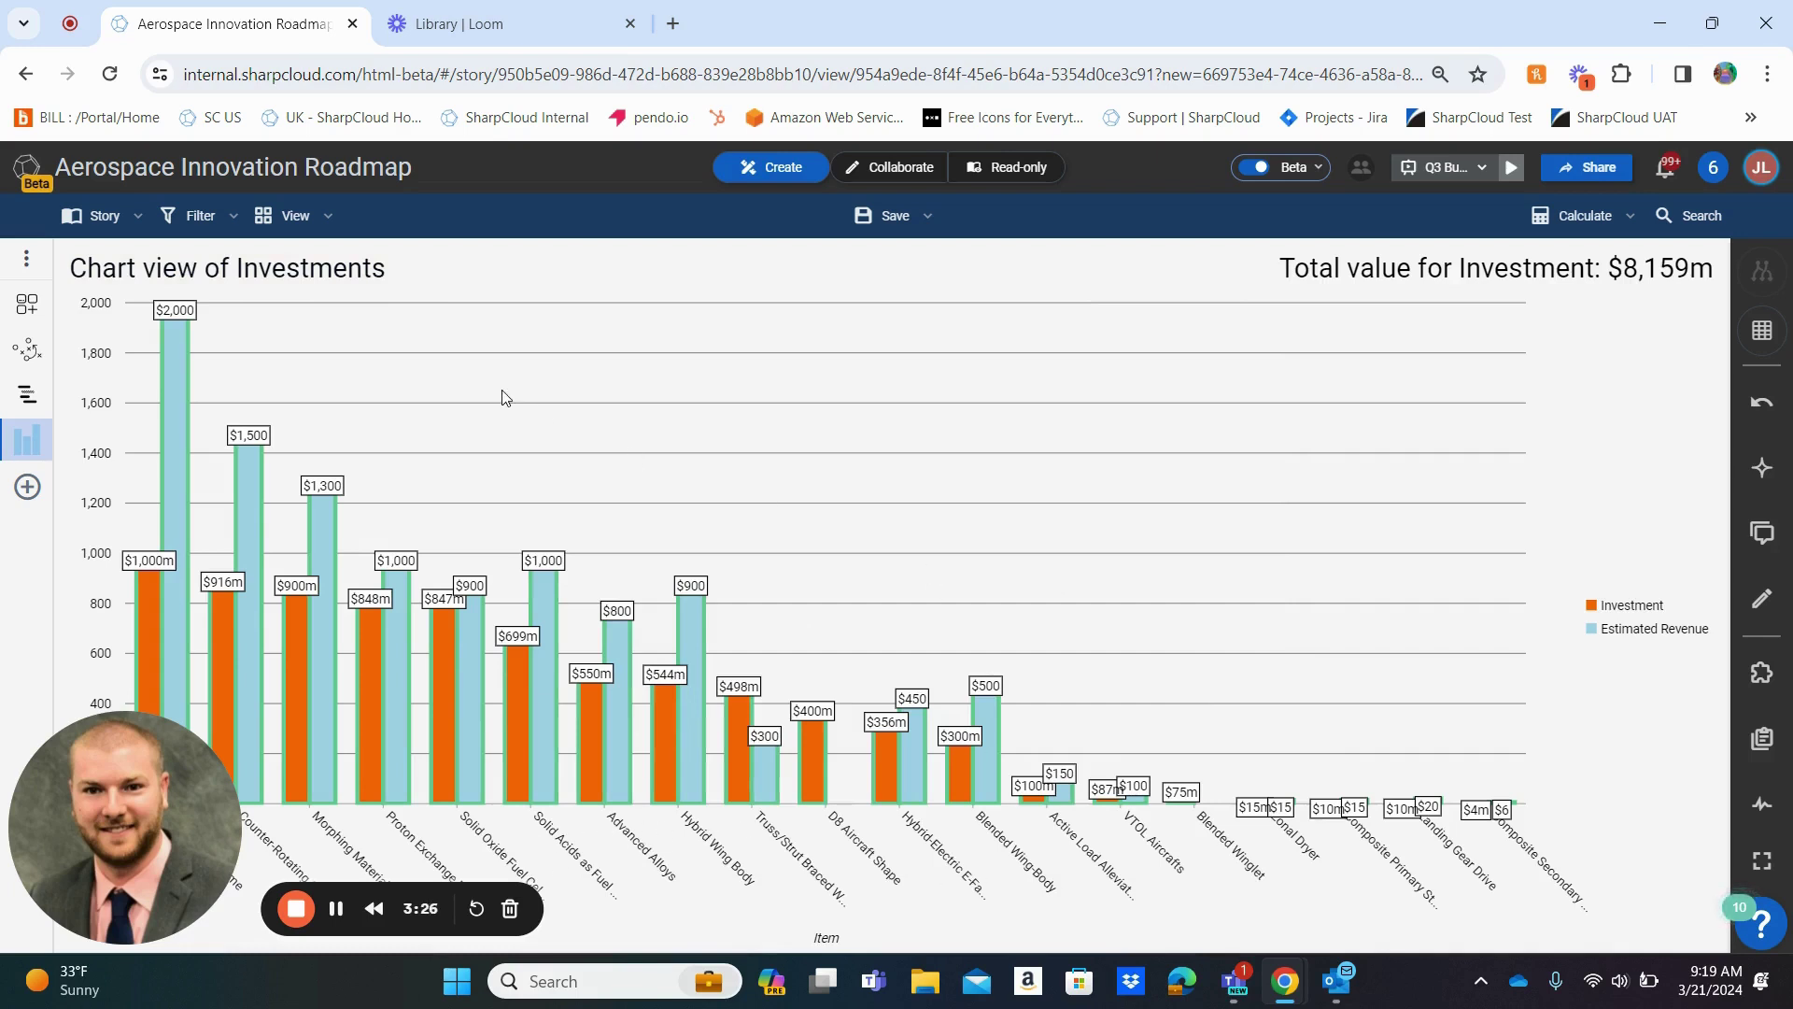
- Switch the view to a grouped chart and group the bars by Readiness (TRL)
left_click(329, 217)
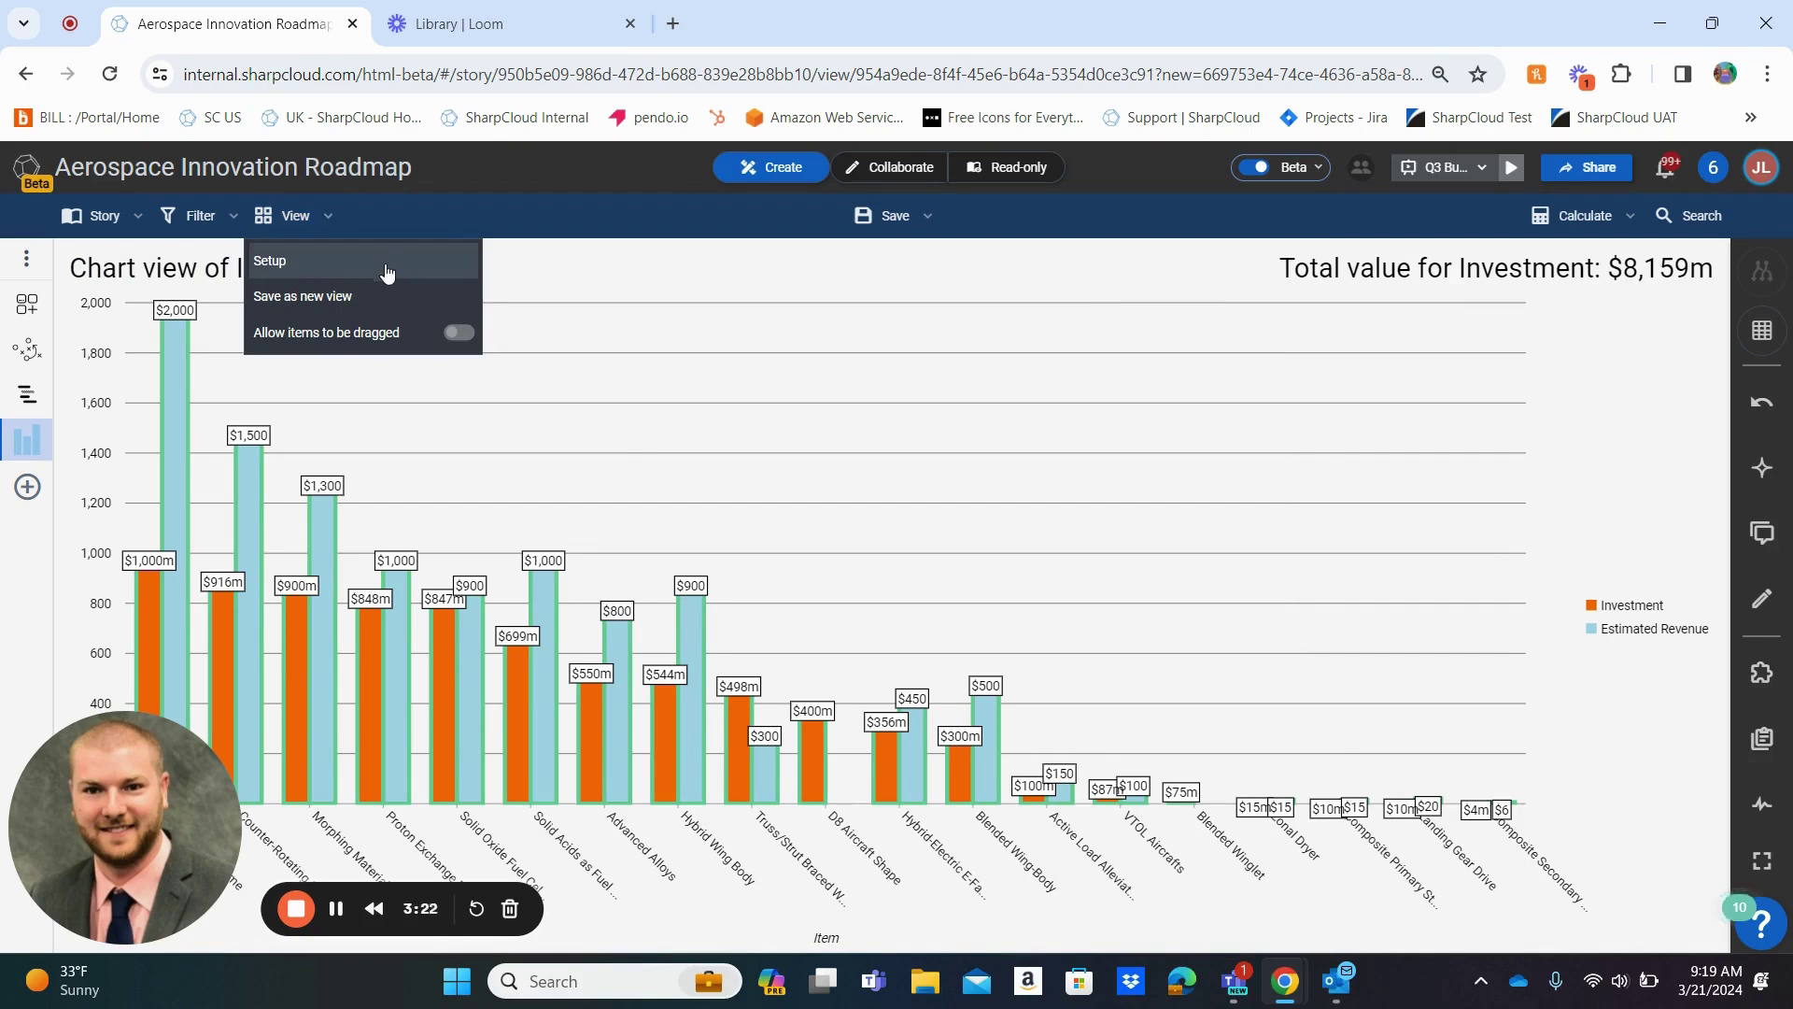
left_click(301, 264)
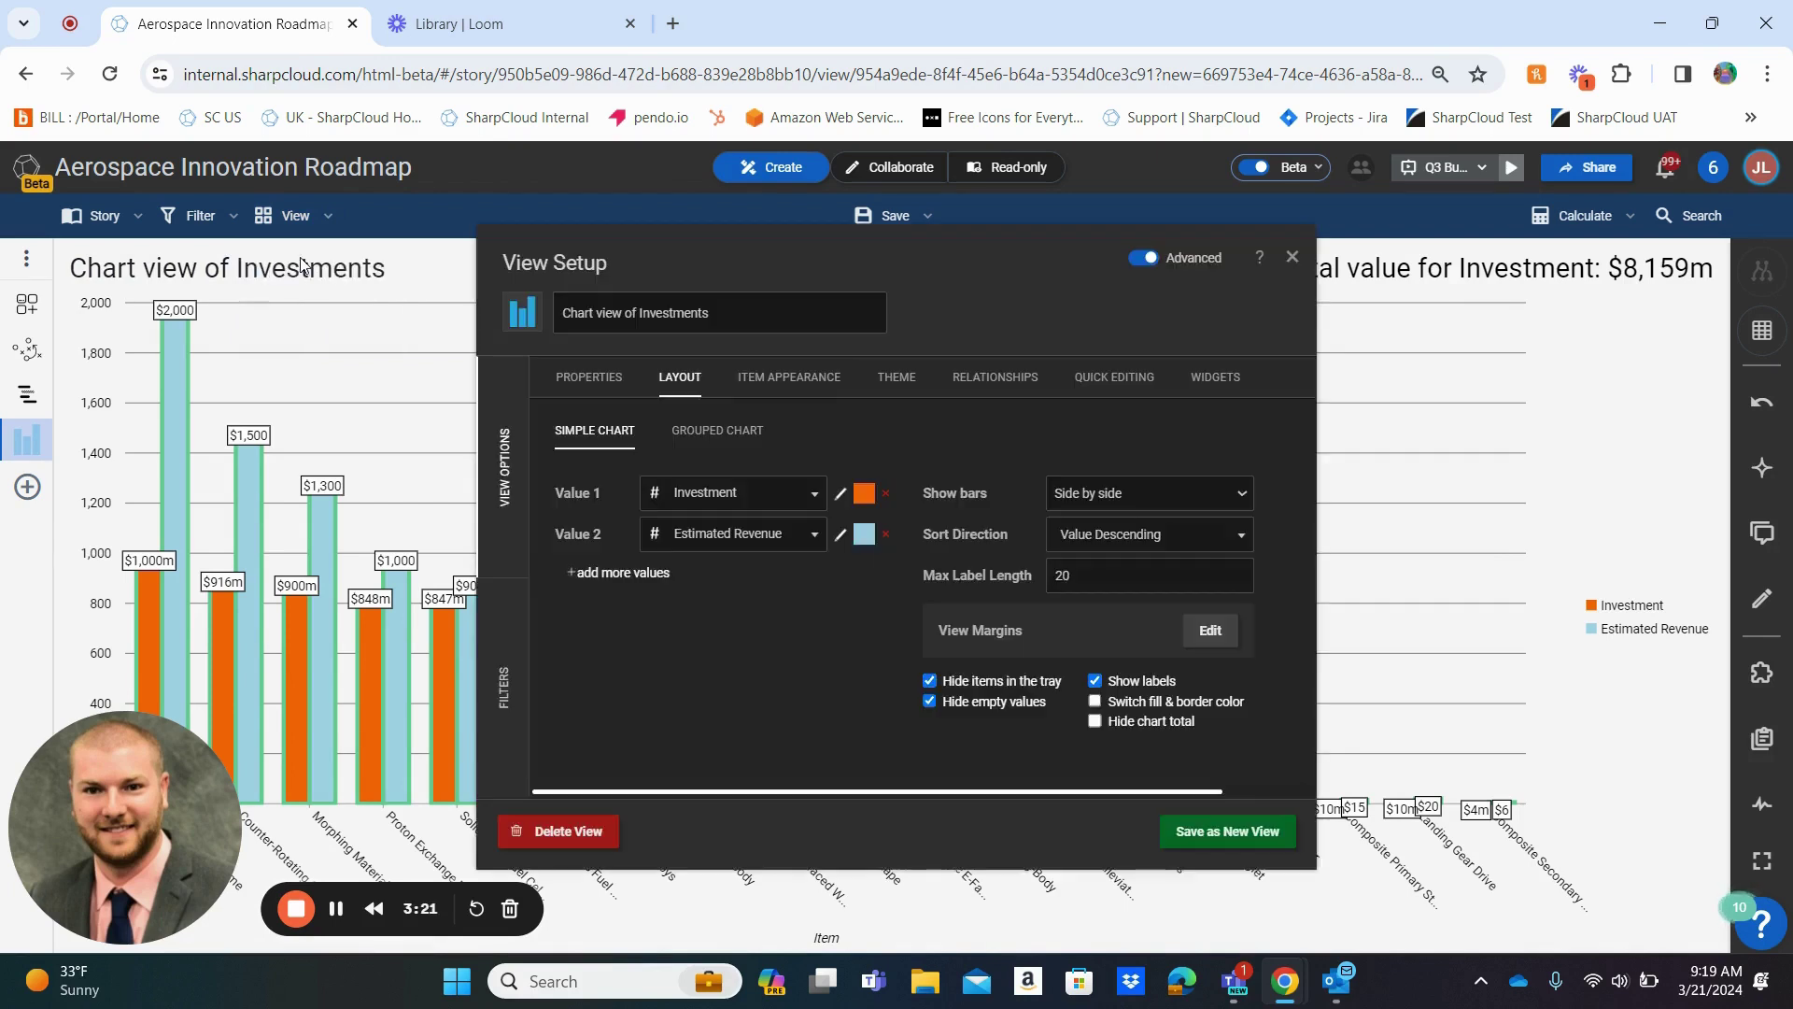
left_click(701, 432)
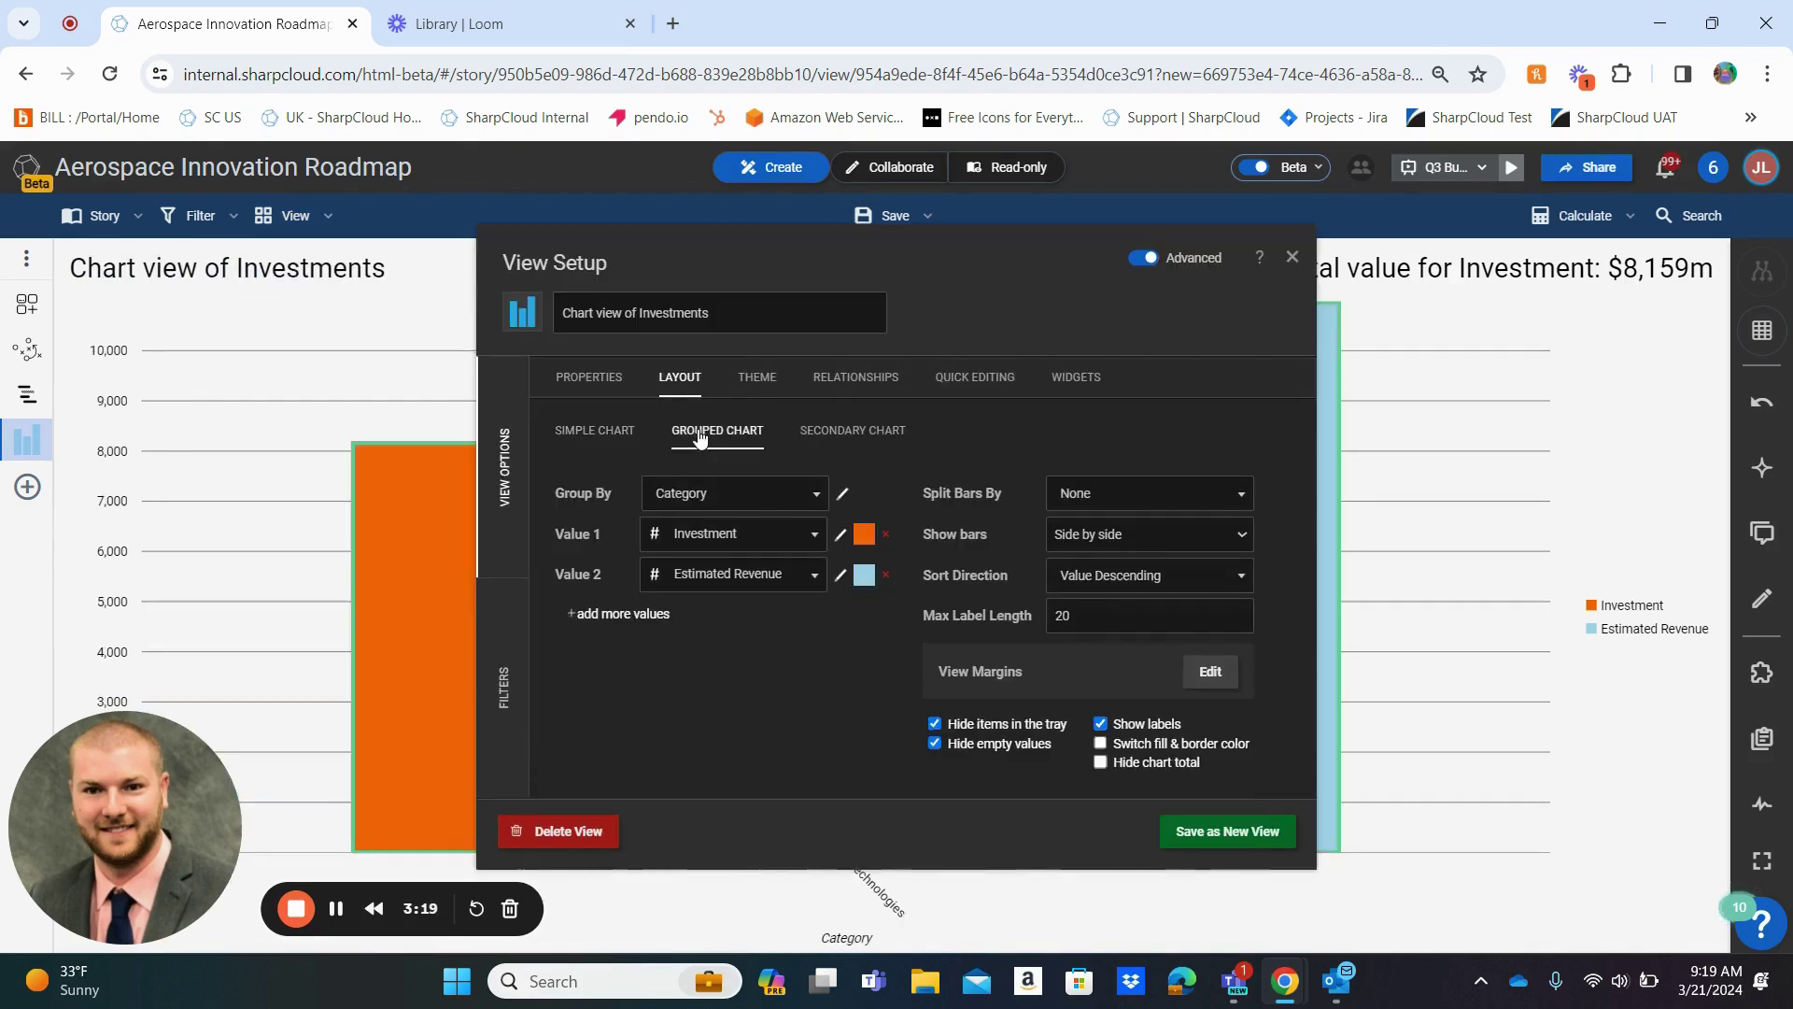
left_click(820, 493)
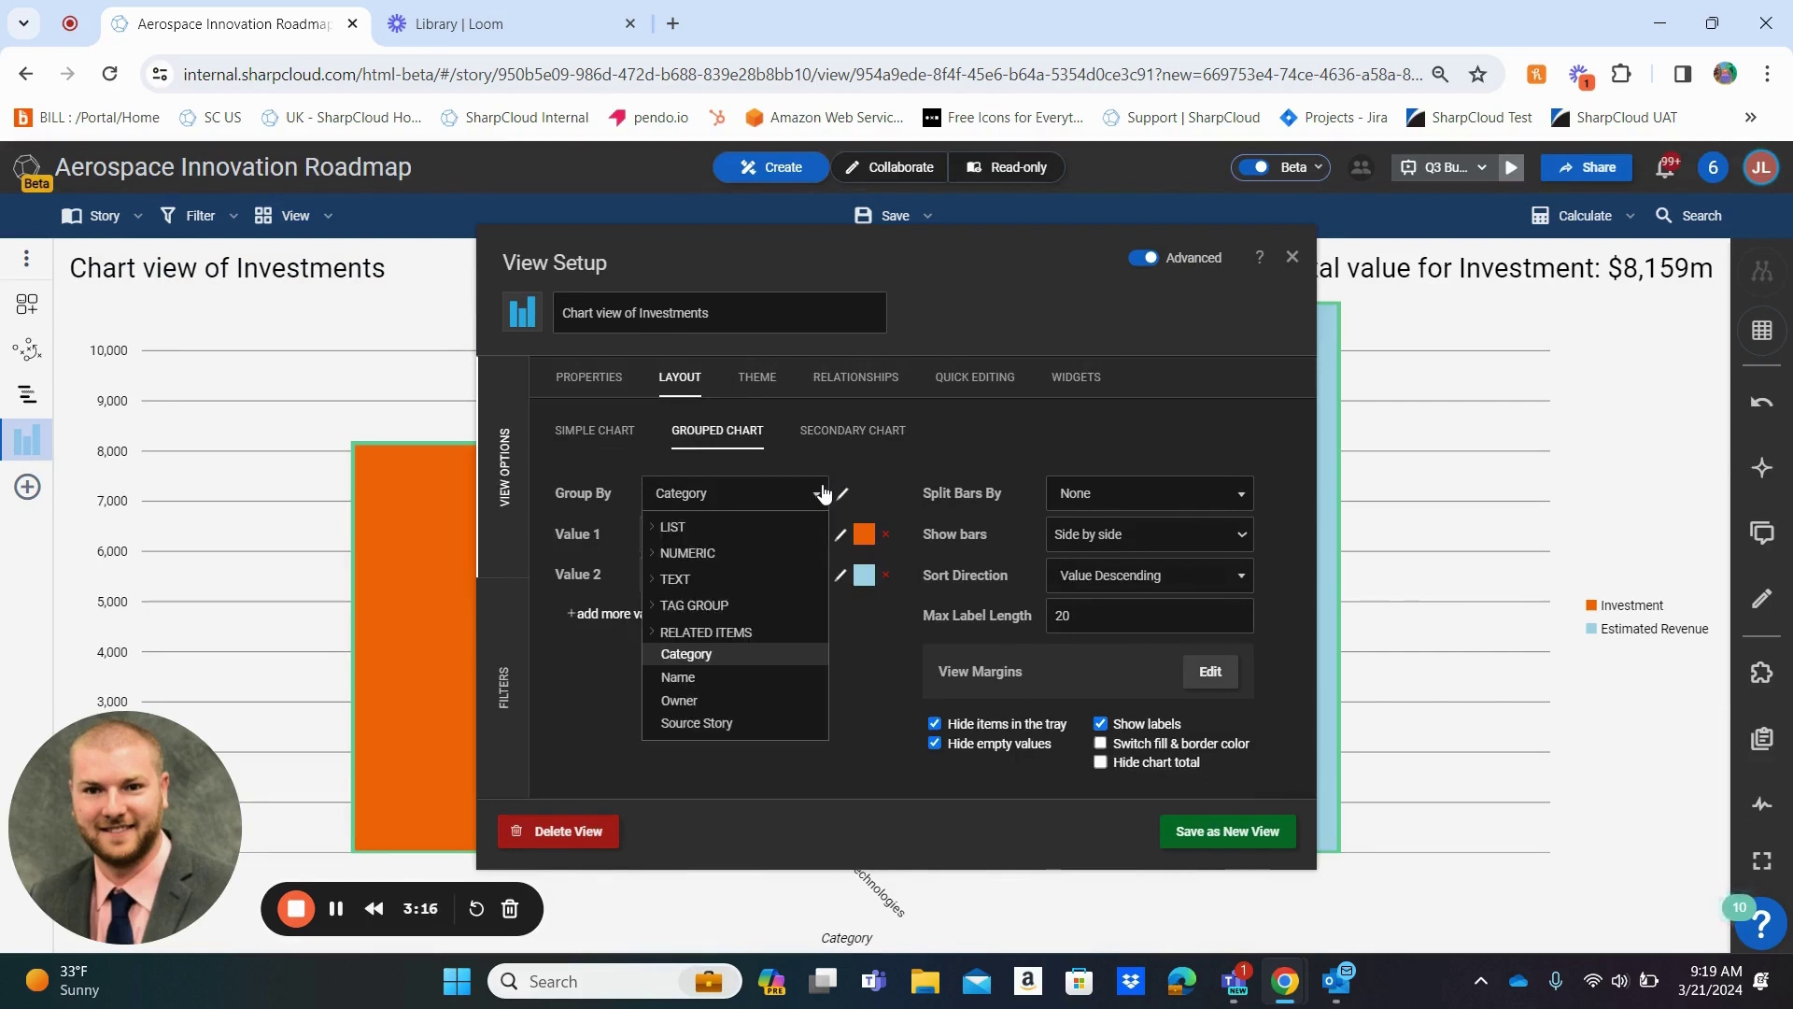
left_click(717, 529)
scroll(738, 719, "down", 3)
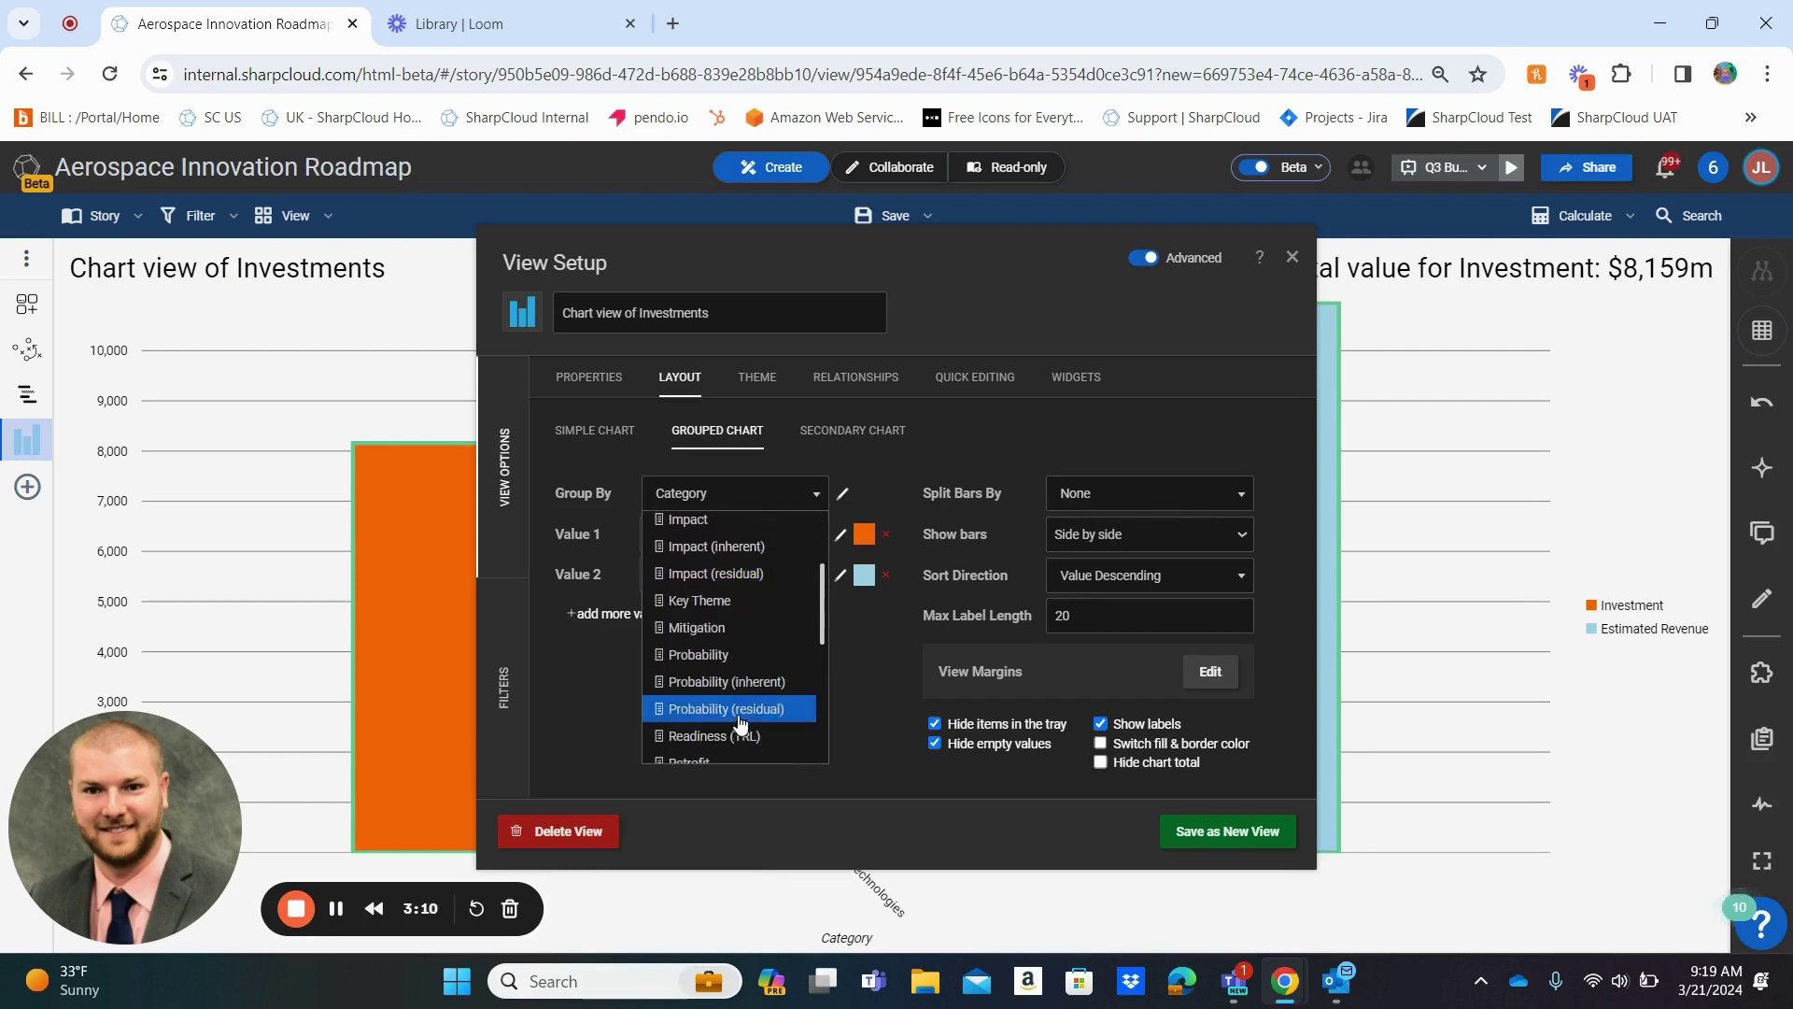
scroll(738, 715, "down", 2)
left_click(727, 690)
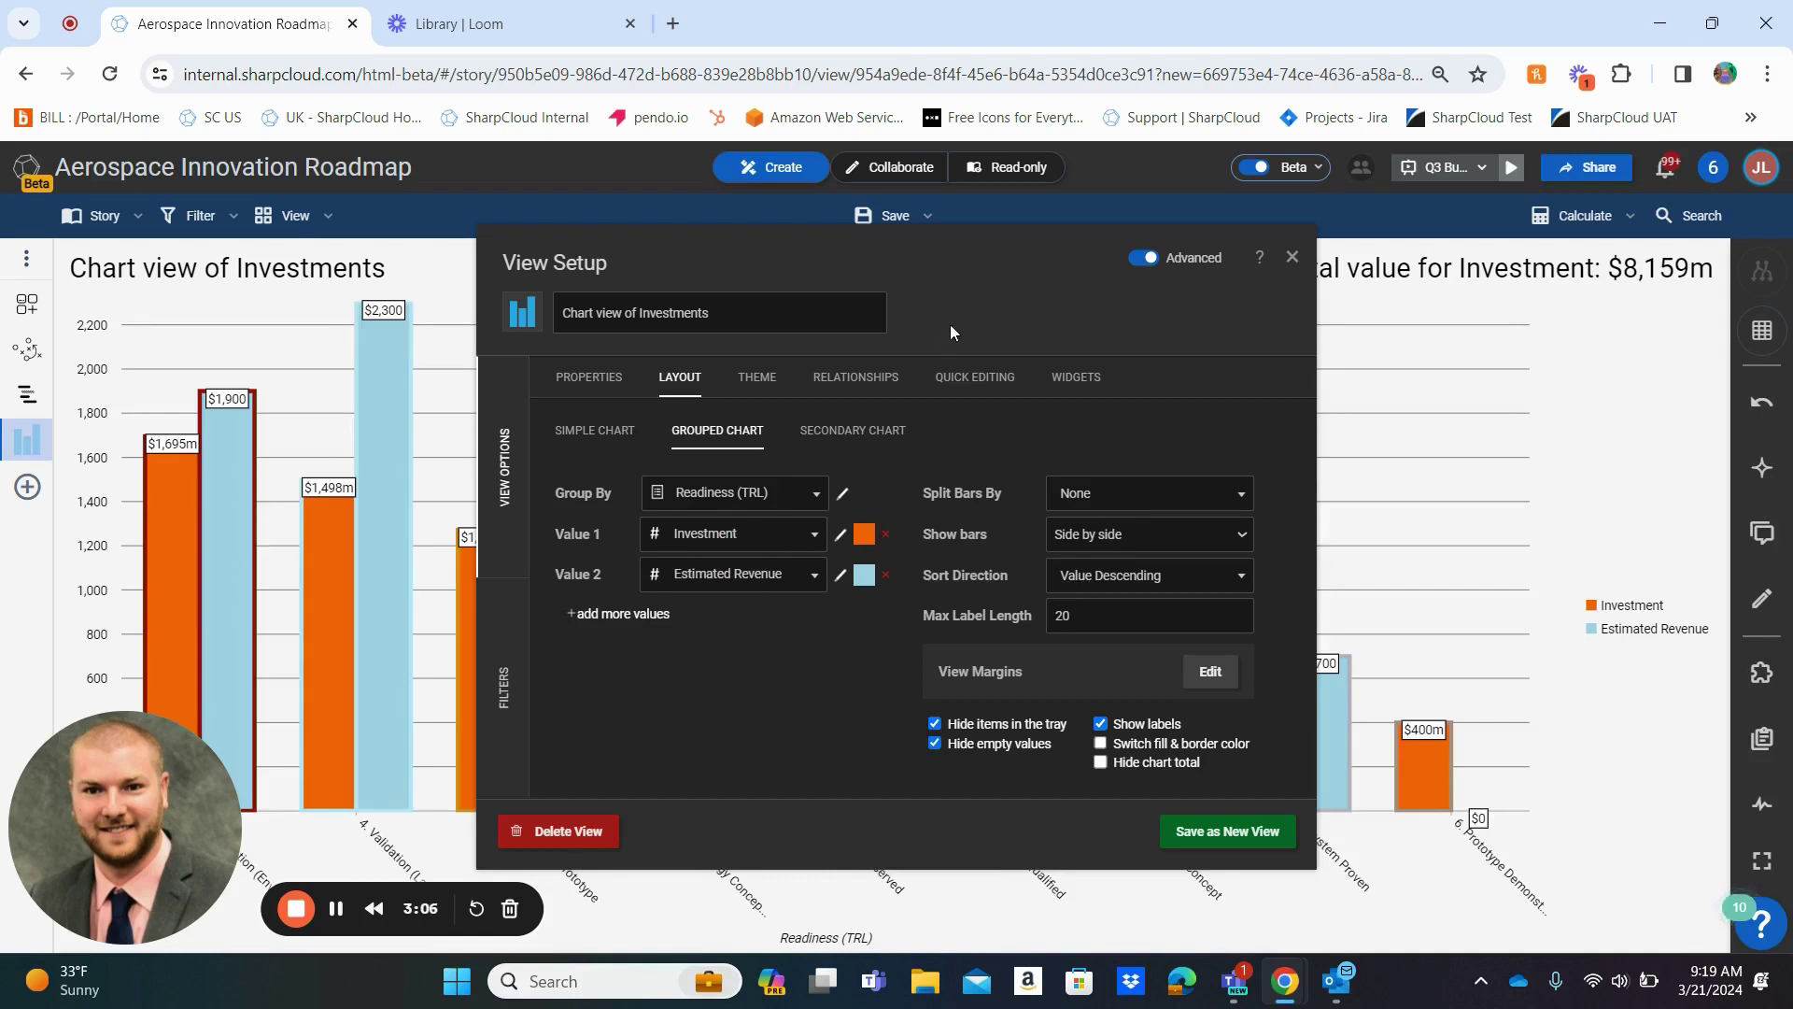
left_click(1291, 257)
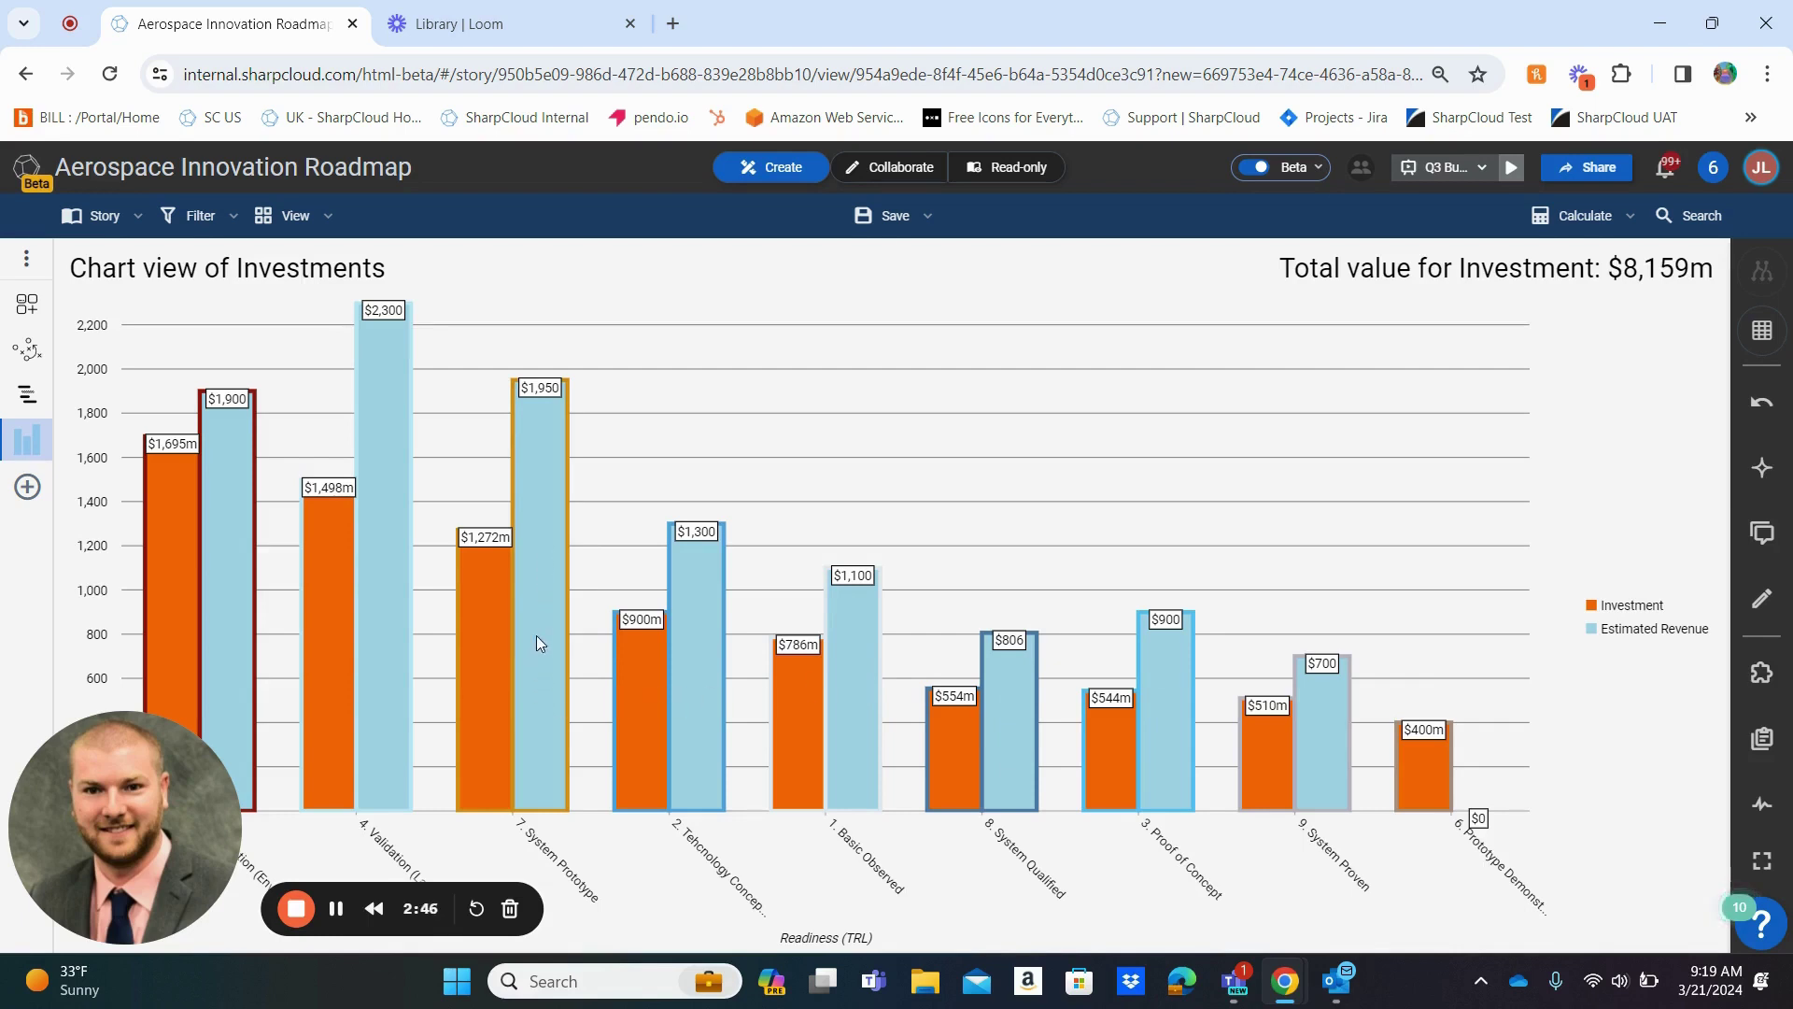
- Show the item breakdown of the 7. System Prototype group's Estimated Revenue bar, and close it again
left_click(530, 541)
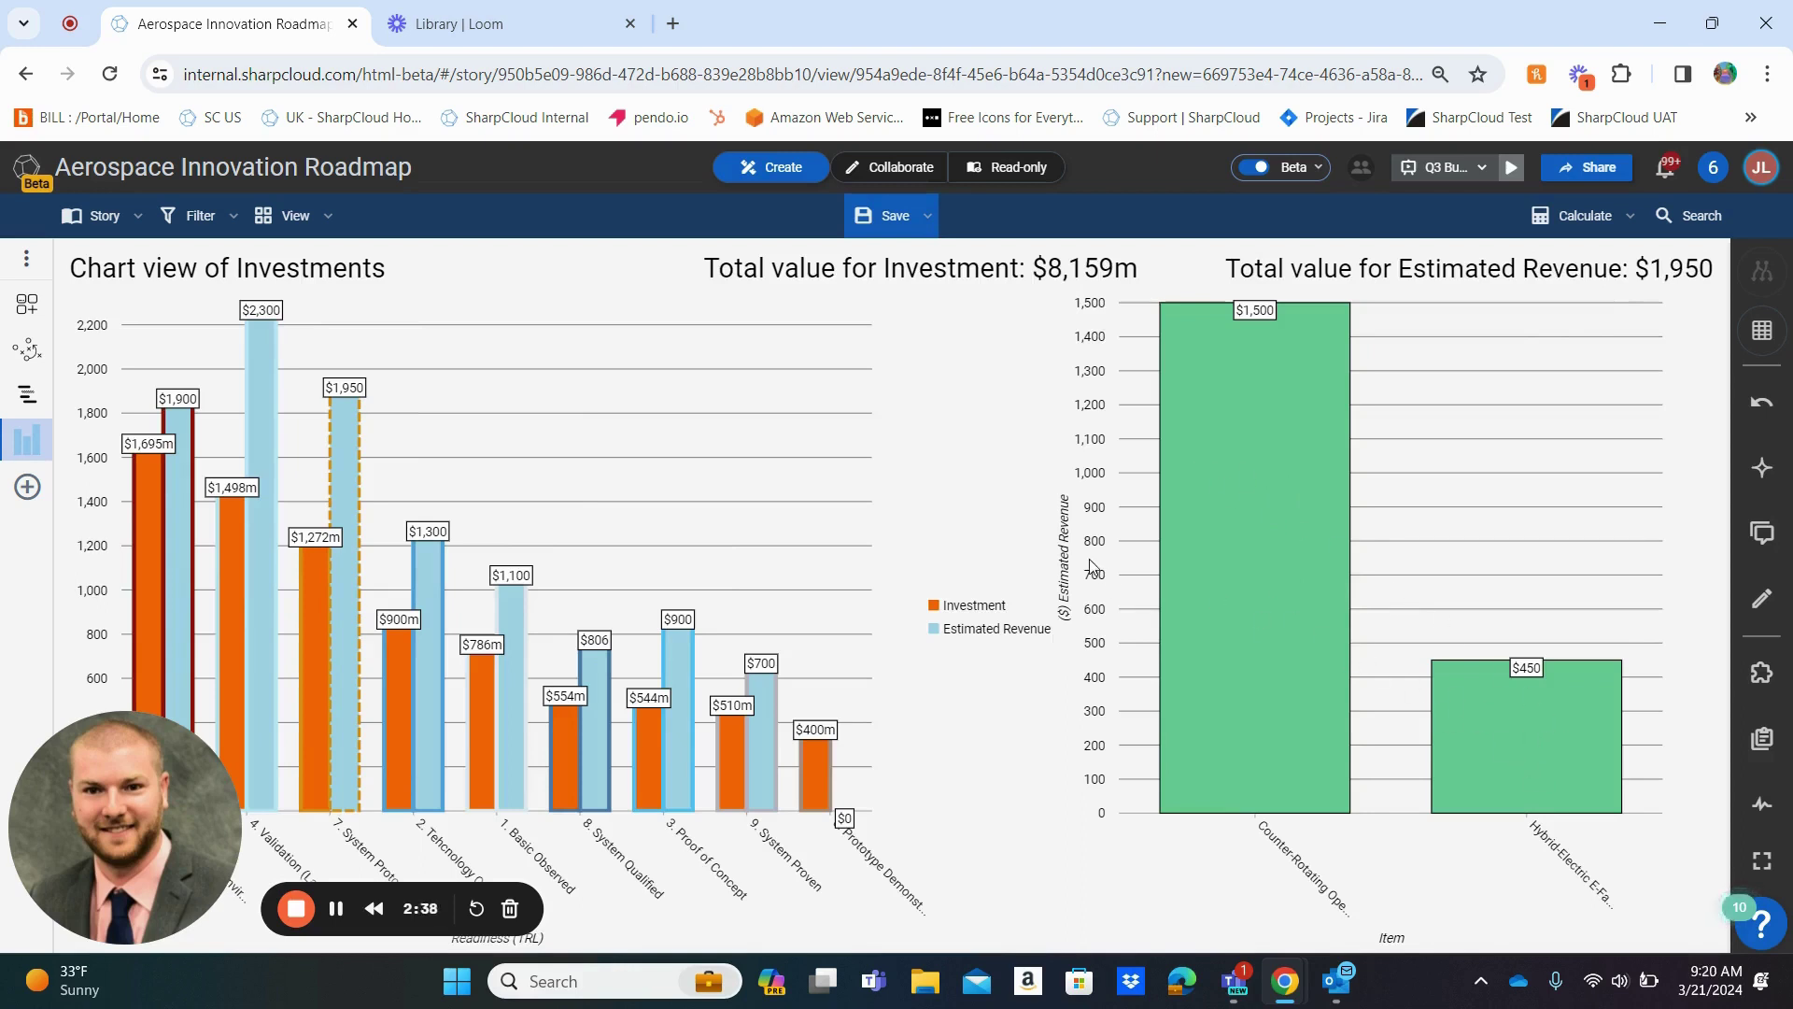
left_click(315, 596)
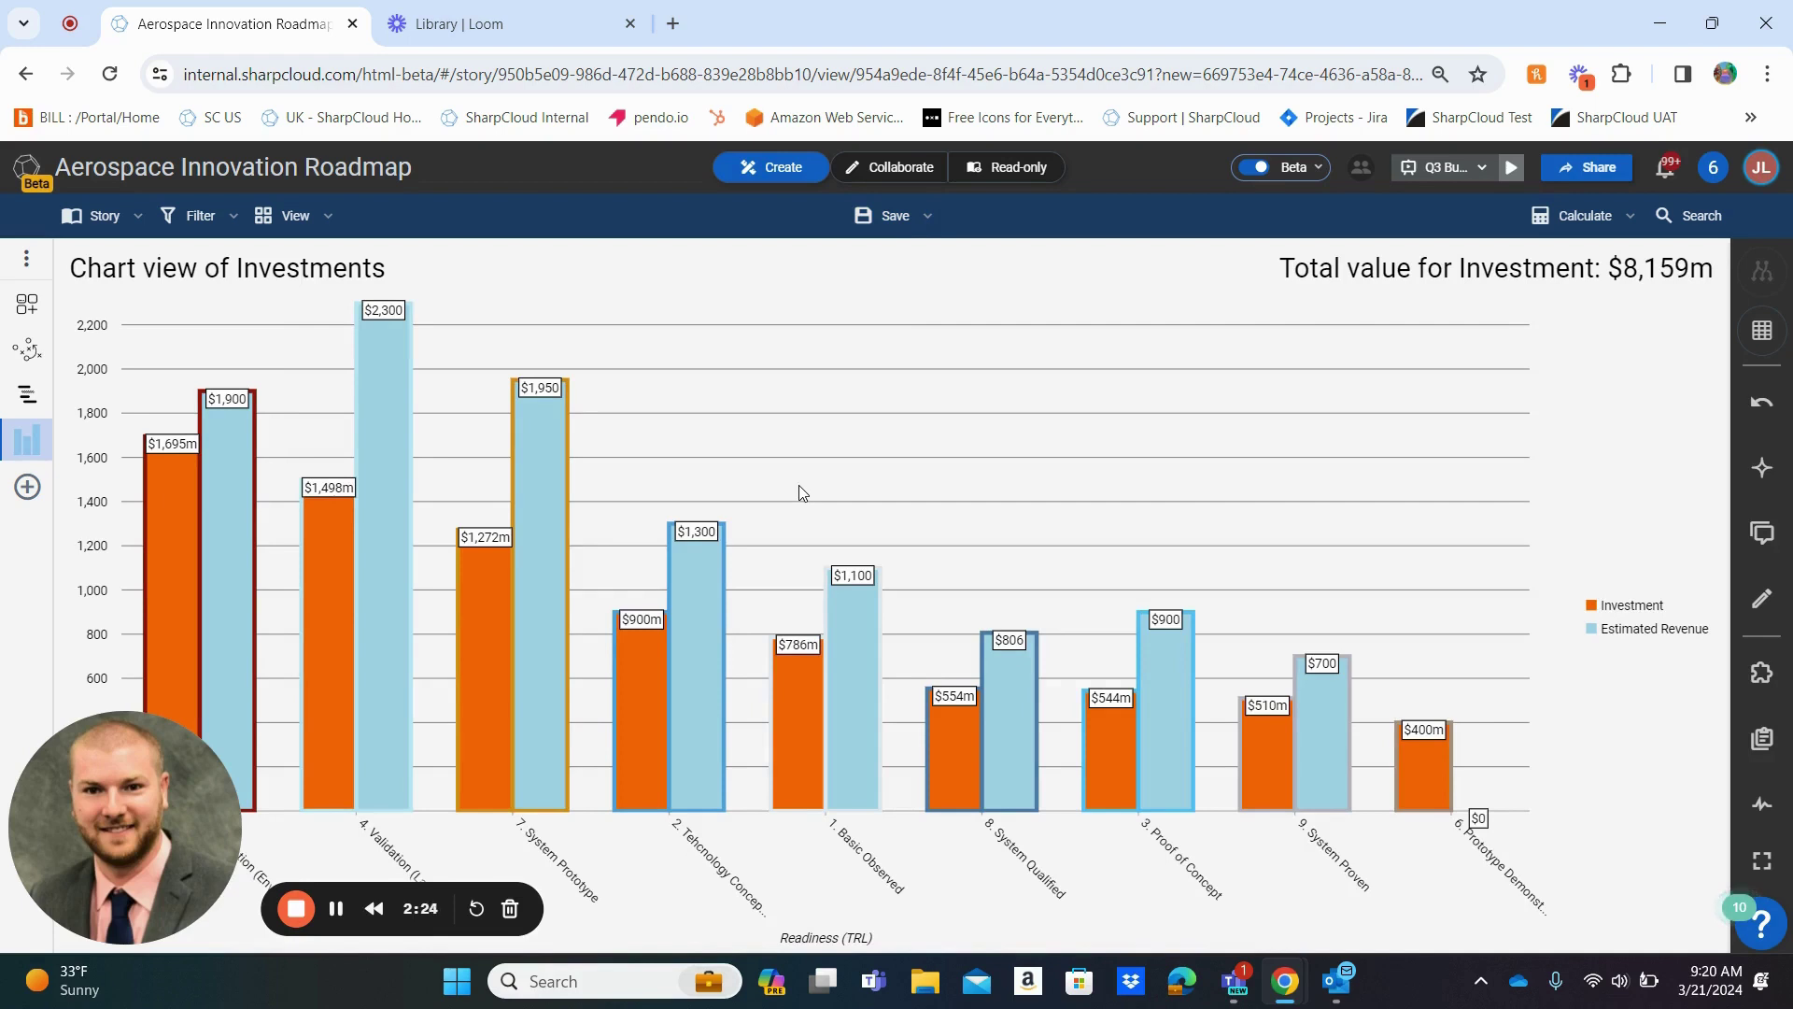
- Add the Availability list attribute as an interactive filter label for the chart view
left_click(330, 222)
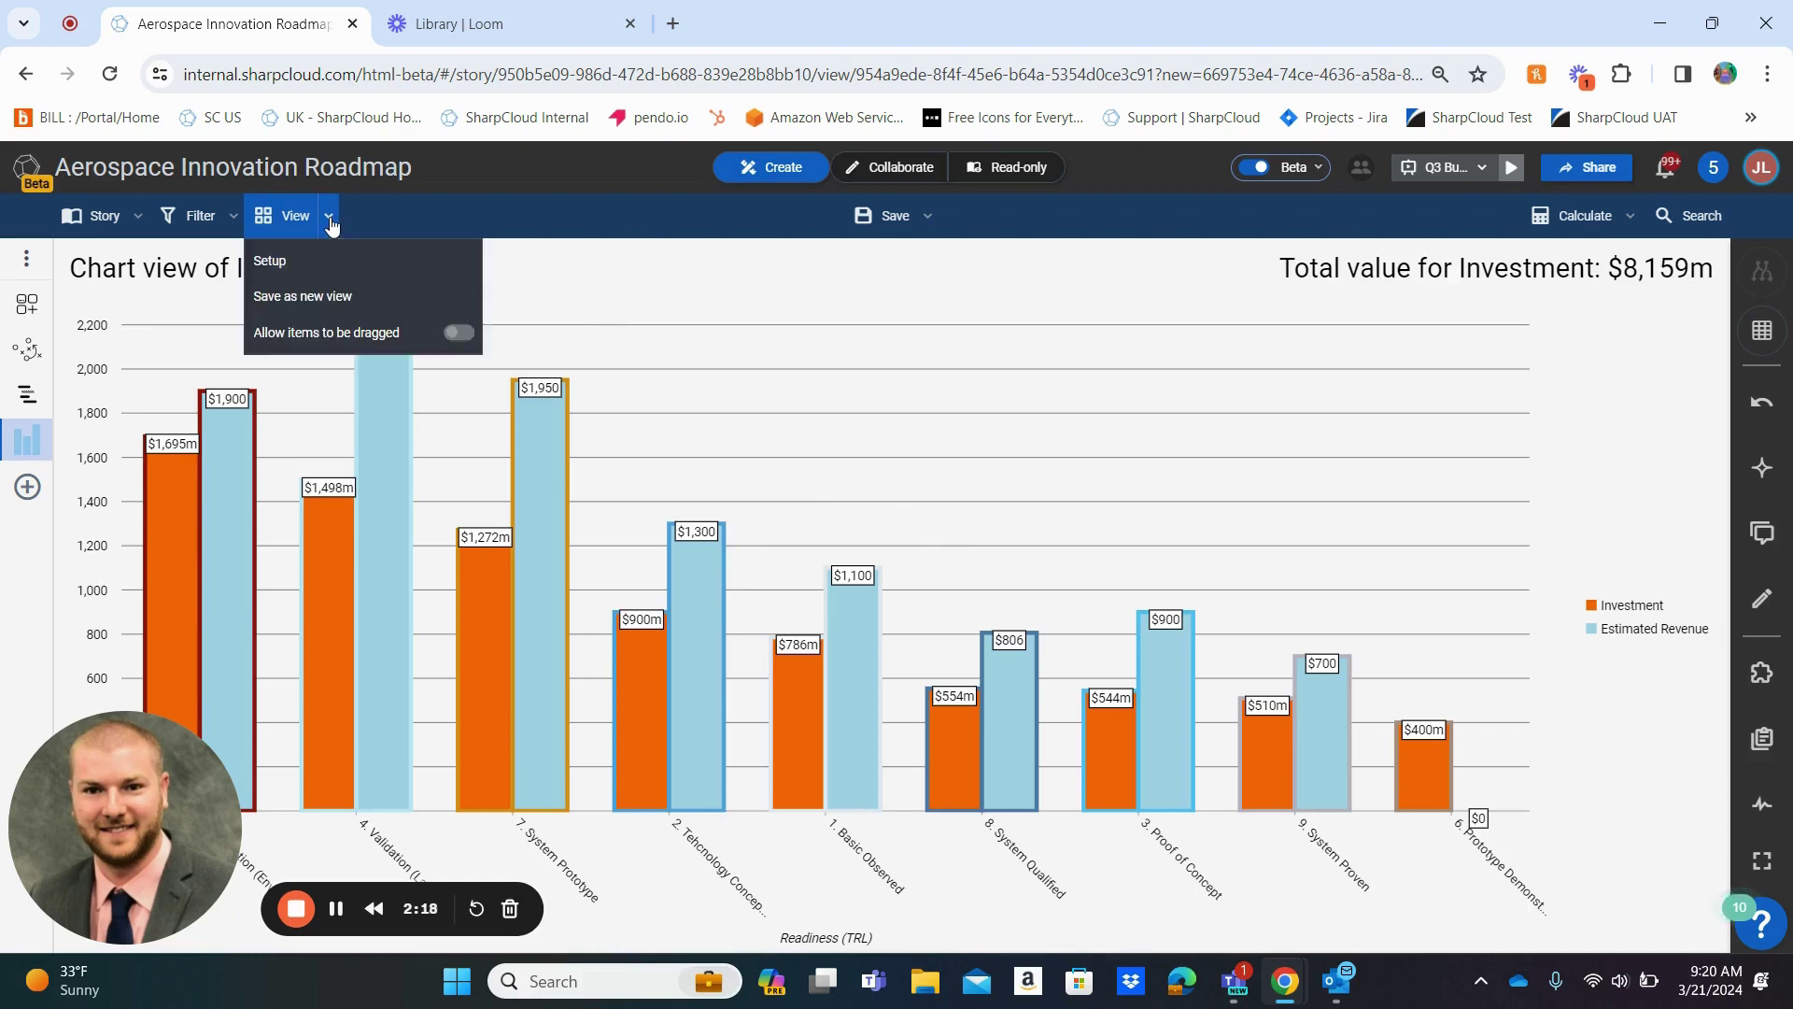
left_click(287, 264)
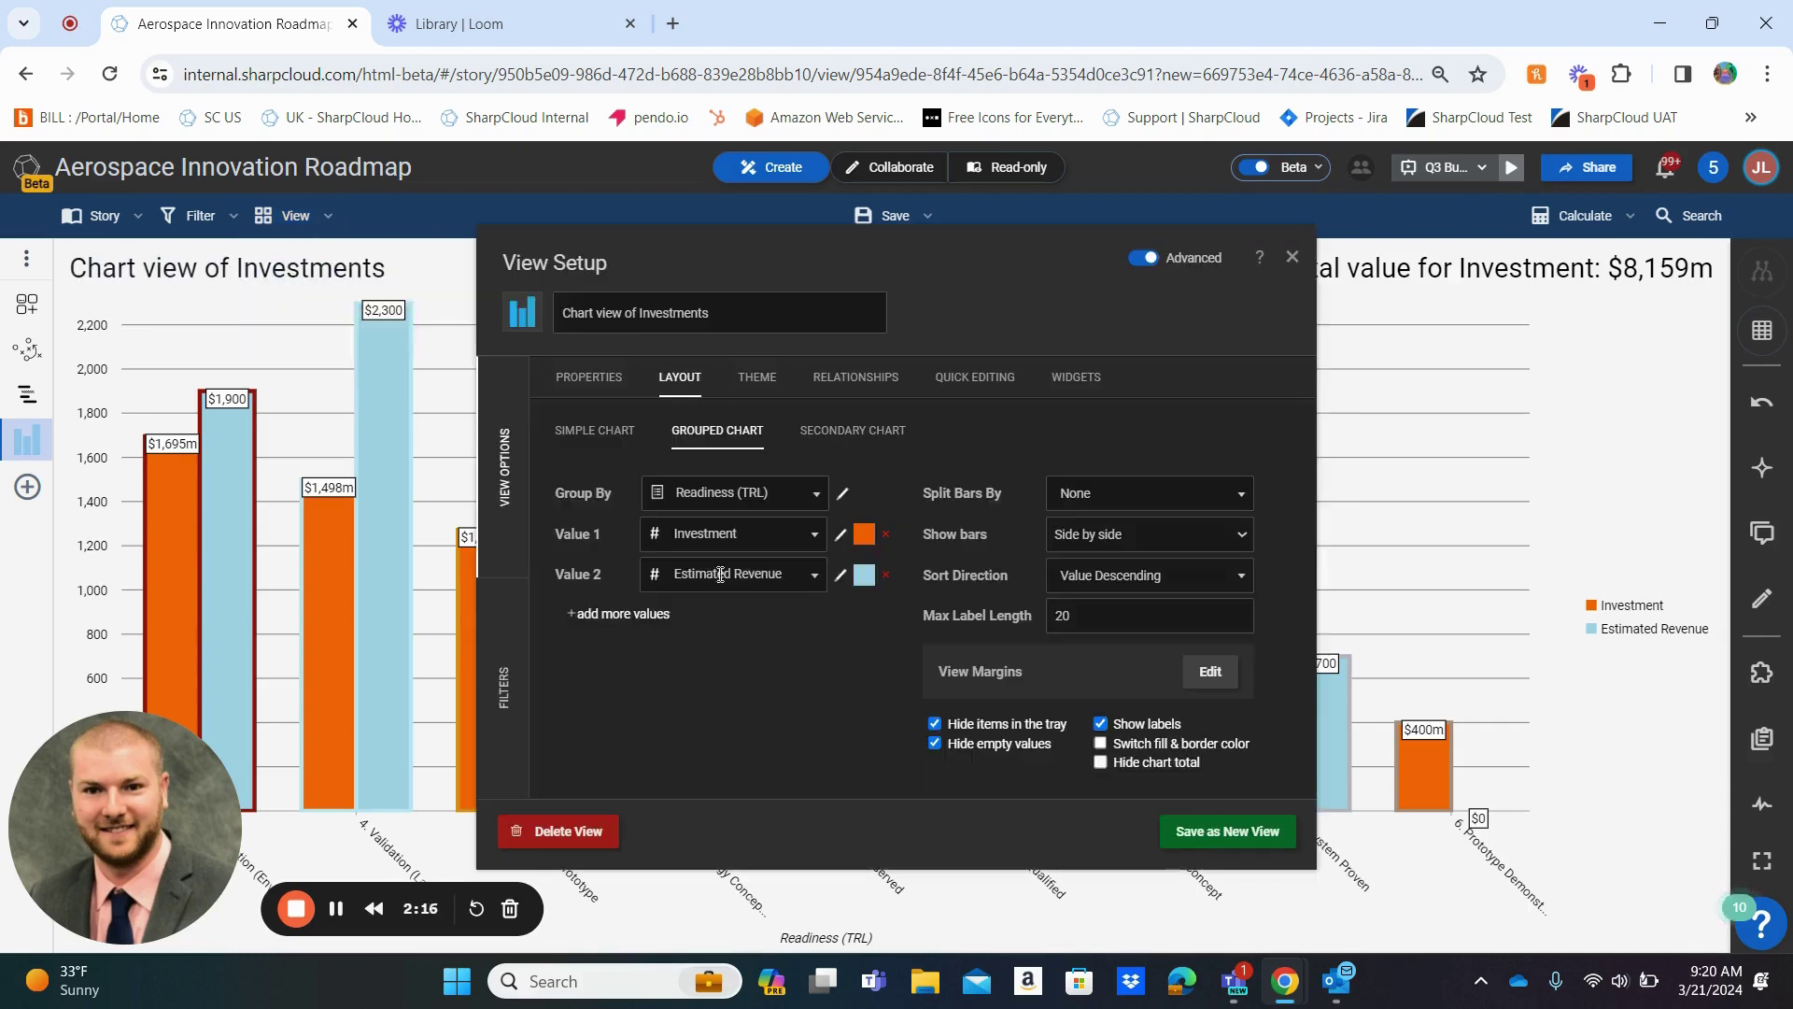
left_click(502, 649)
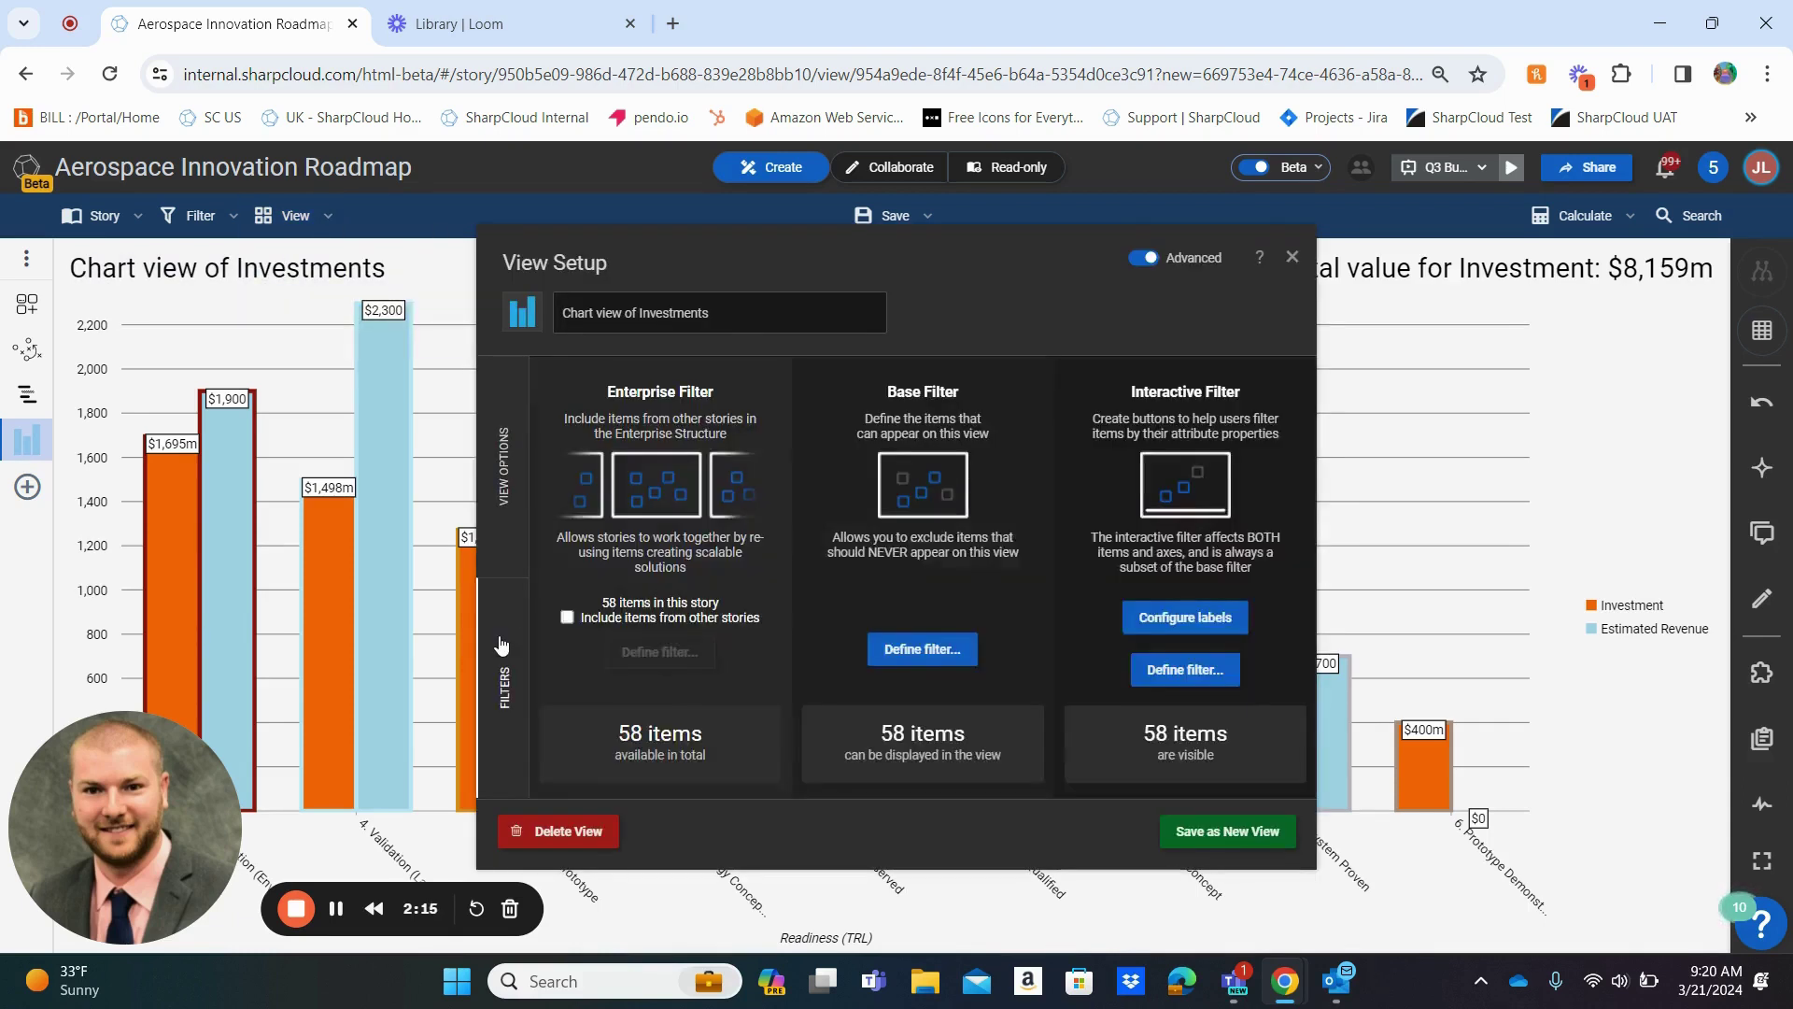
left_click(1184, 619)
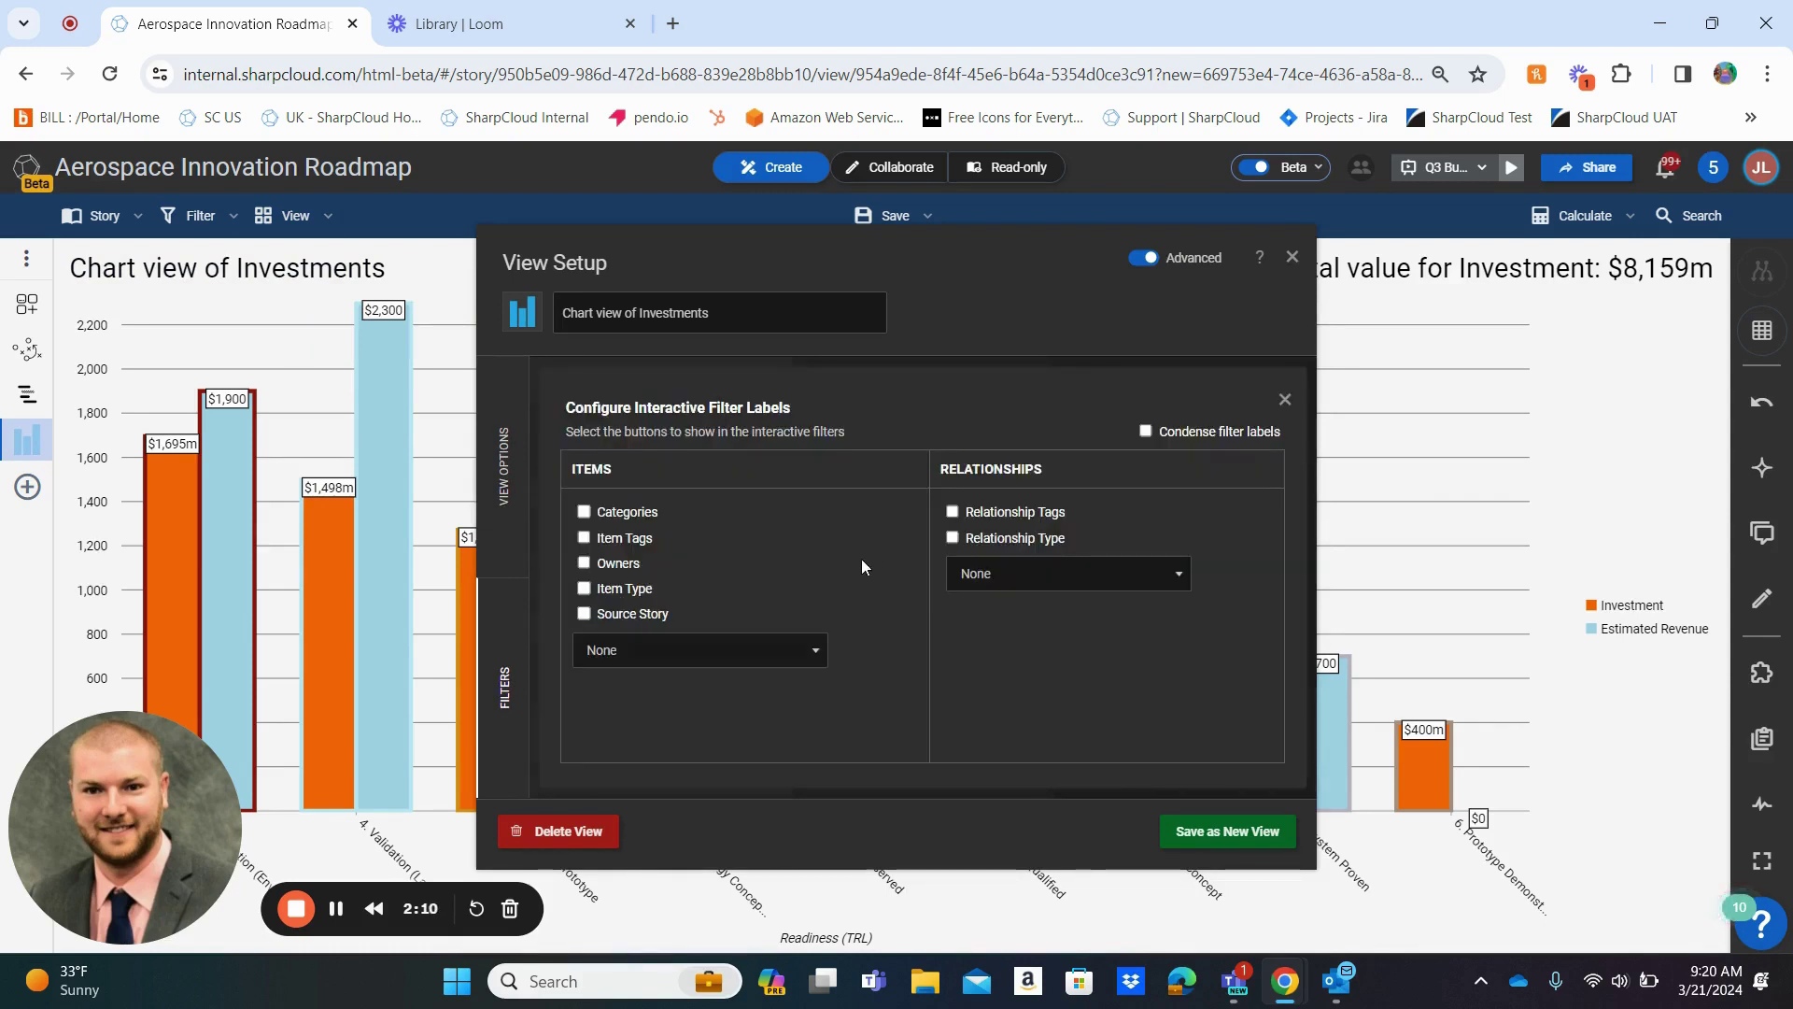
left_click(812, 651)
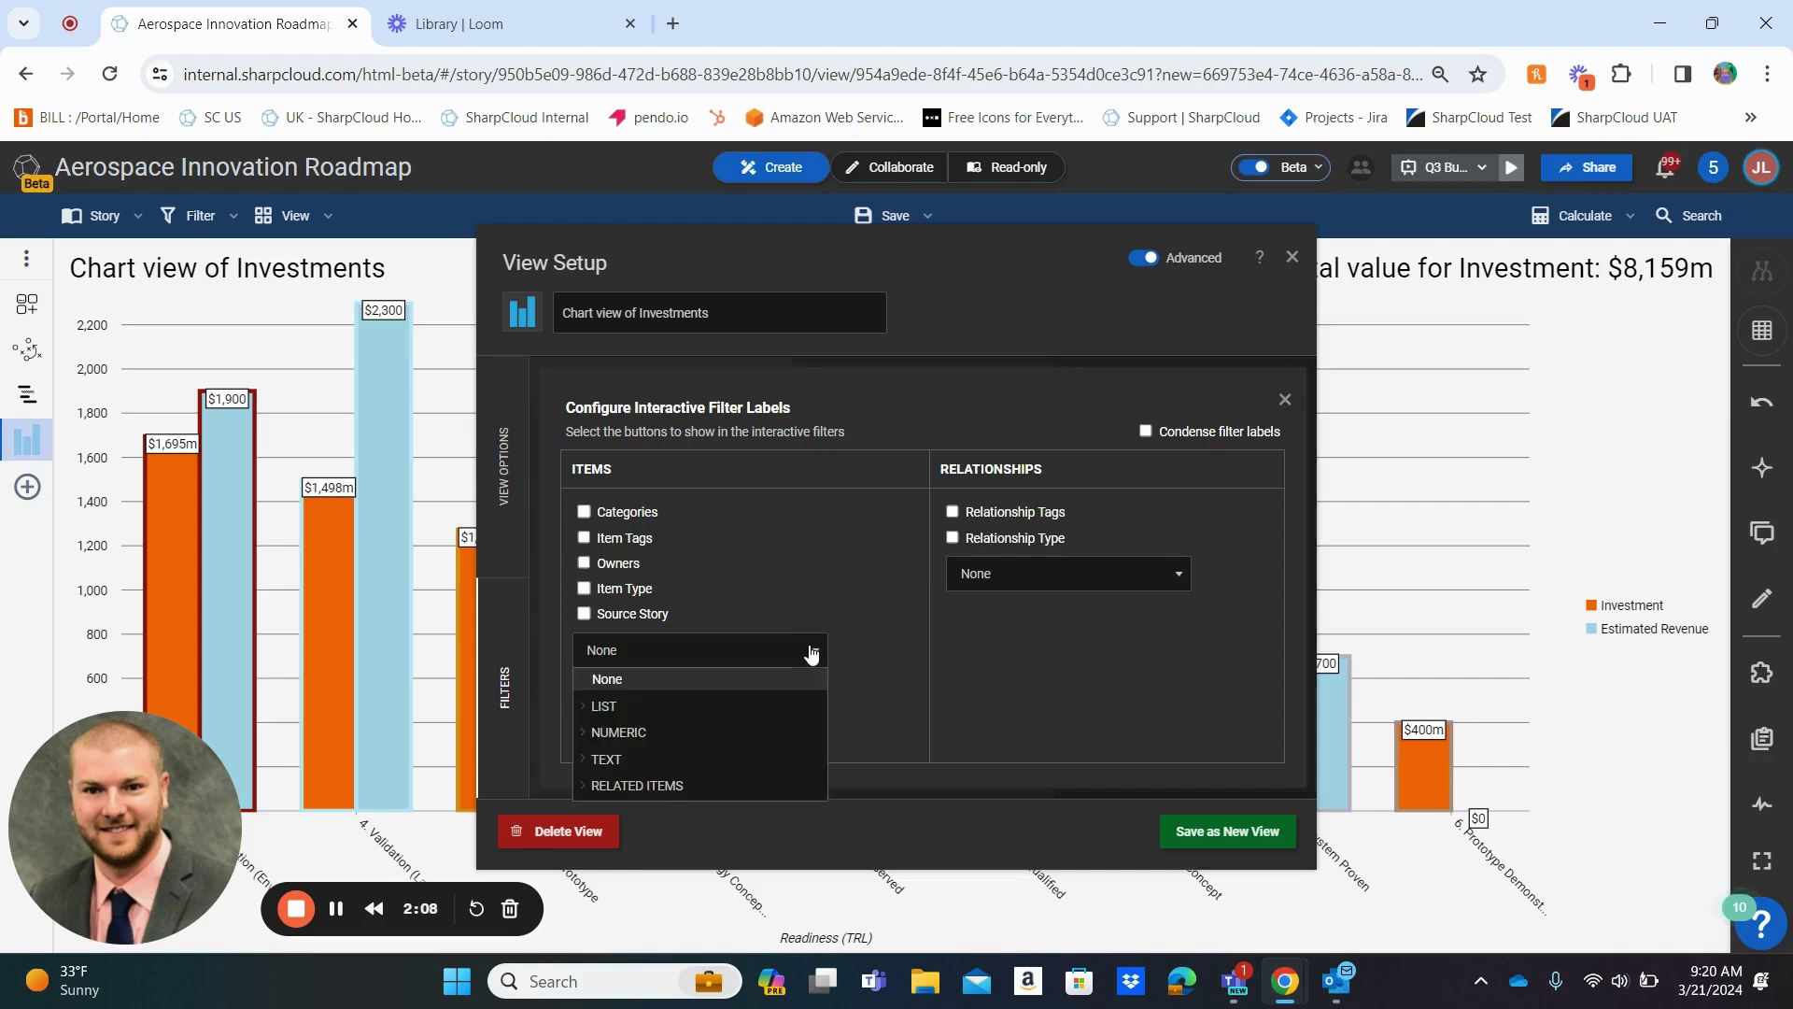
left_click(671, 707)
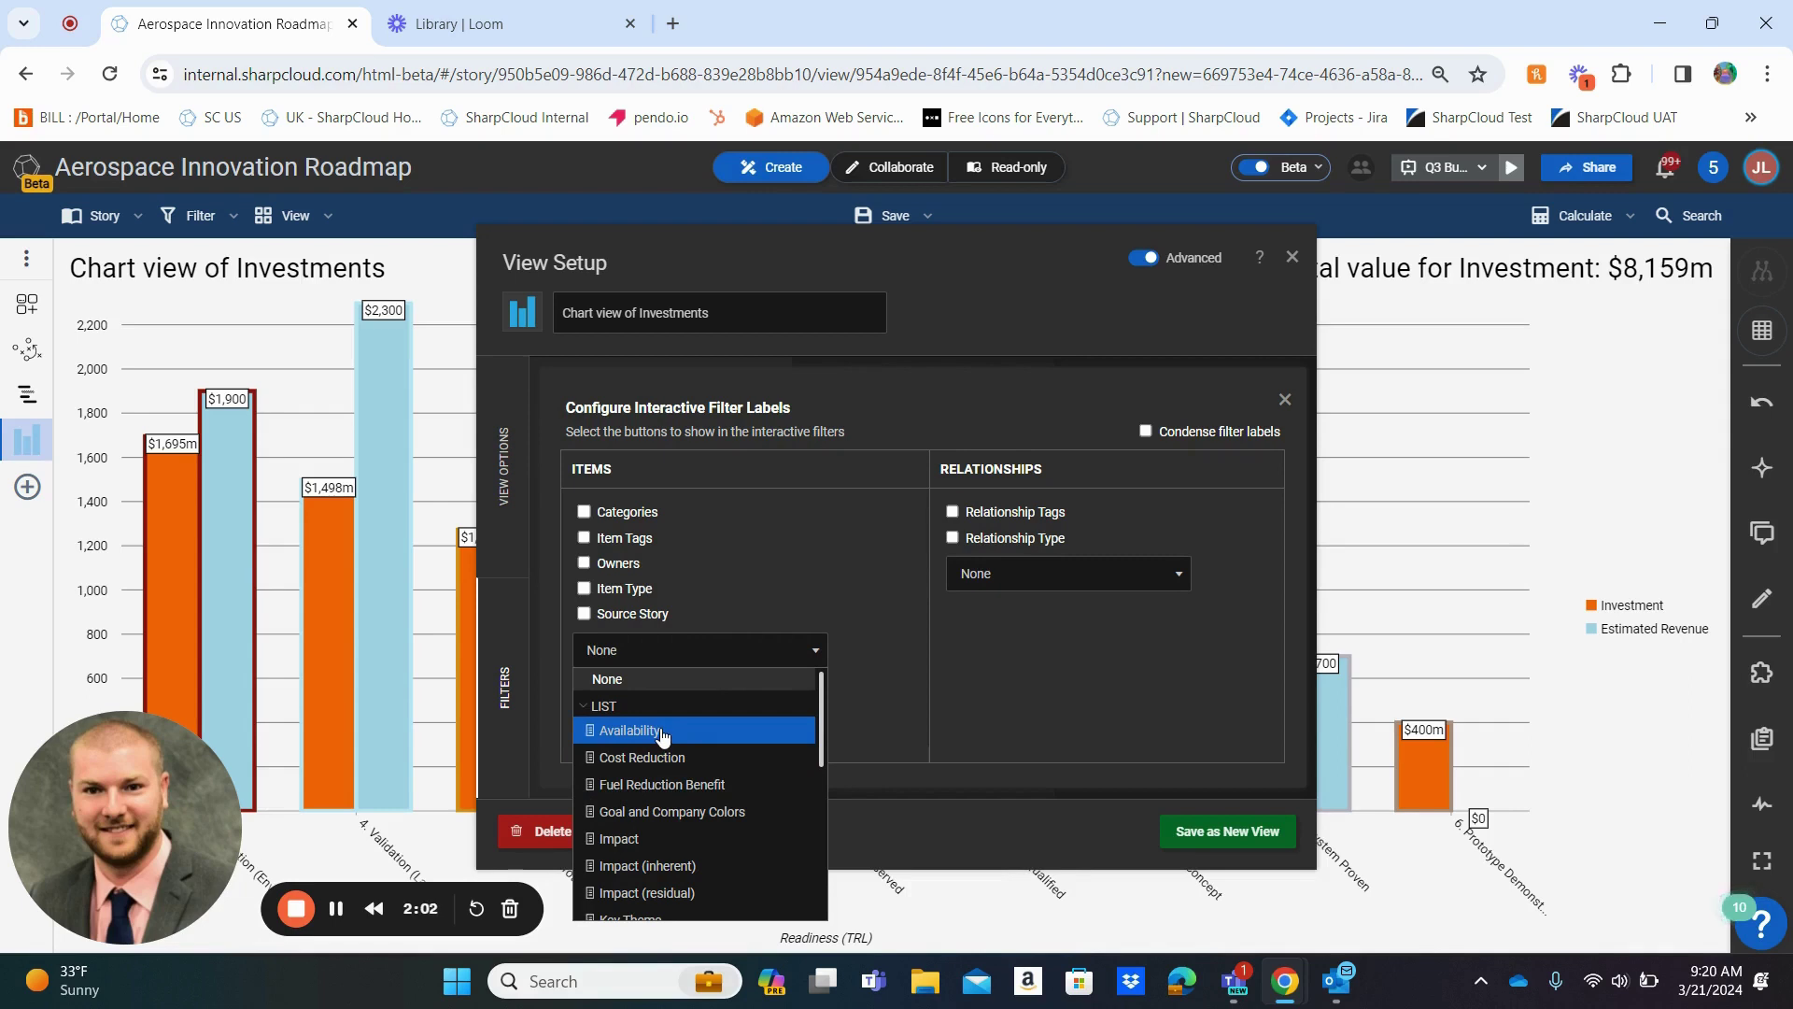
left_click(662, 732)
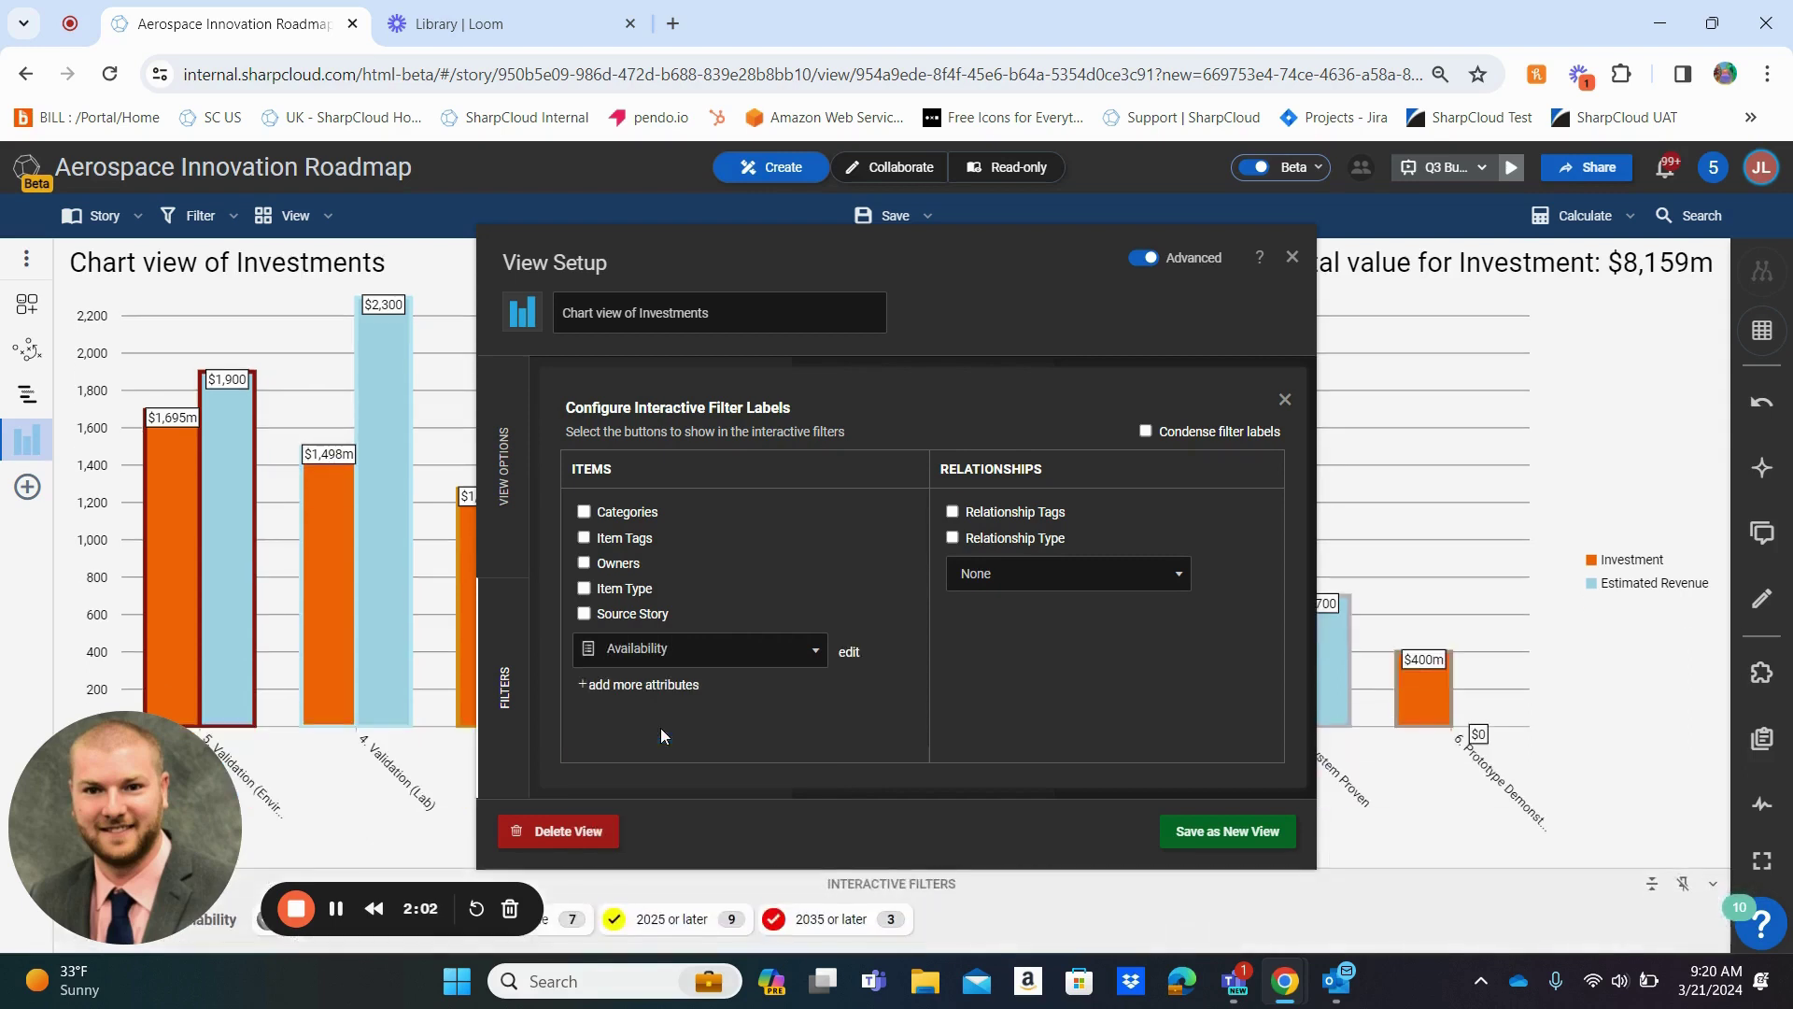
left_click(1292, 257)
- Filter the chart to 2035 or later availability and show the item breakdown of the second readiness group's Investment bar
left_click(683, 920)
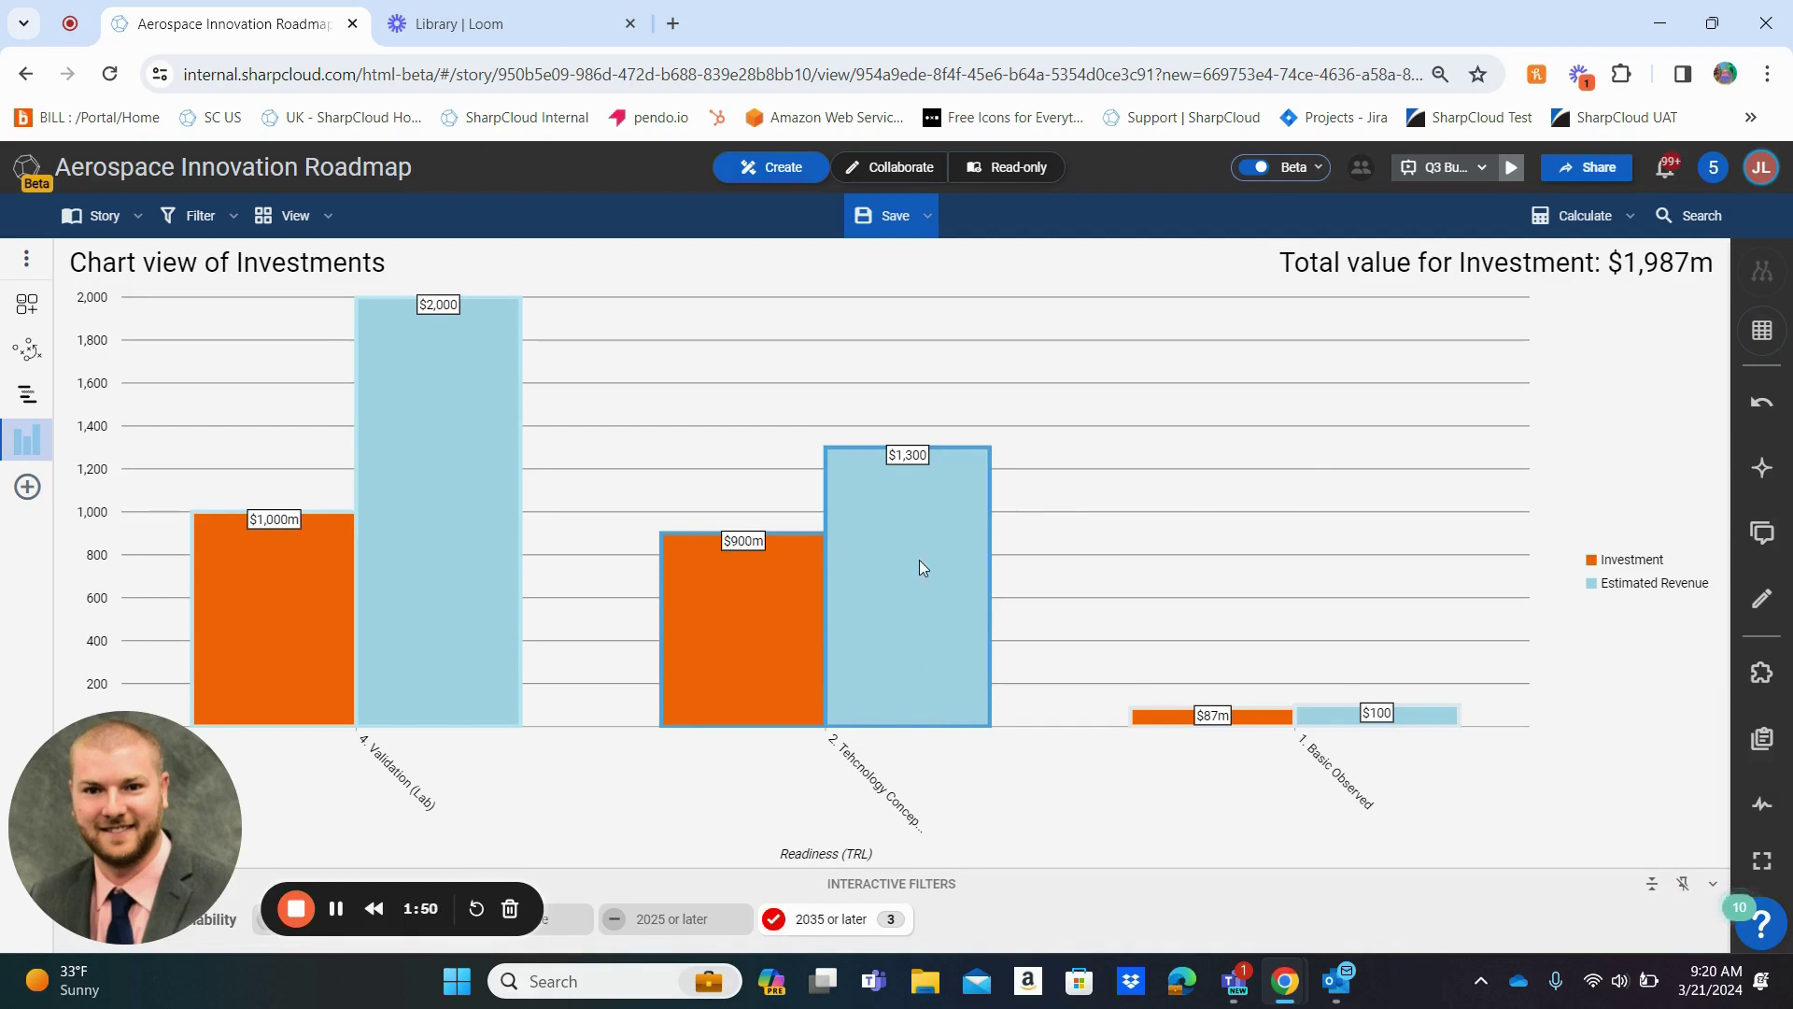
left_click(798, 621)
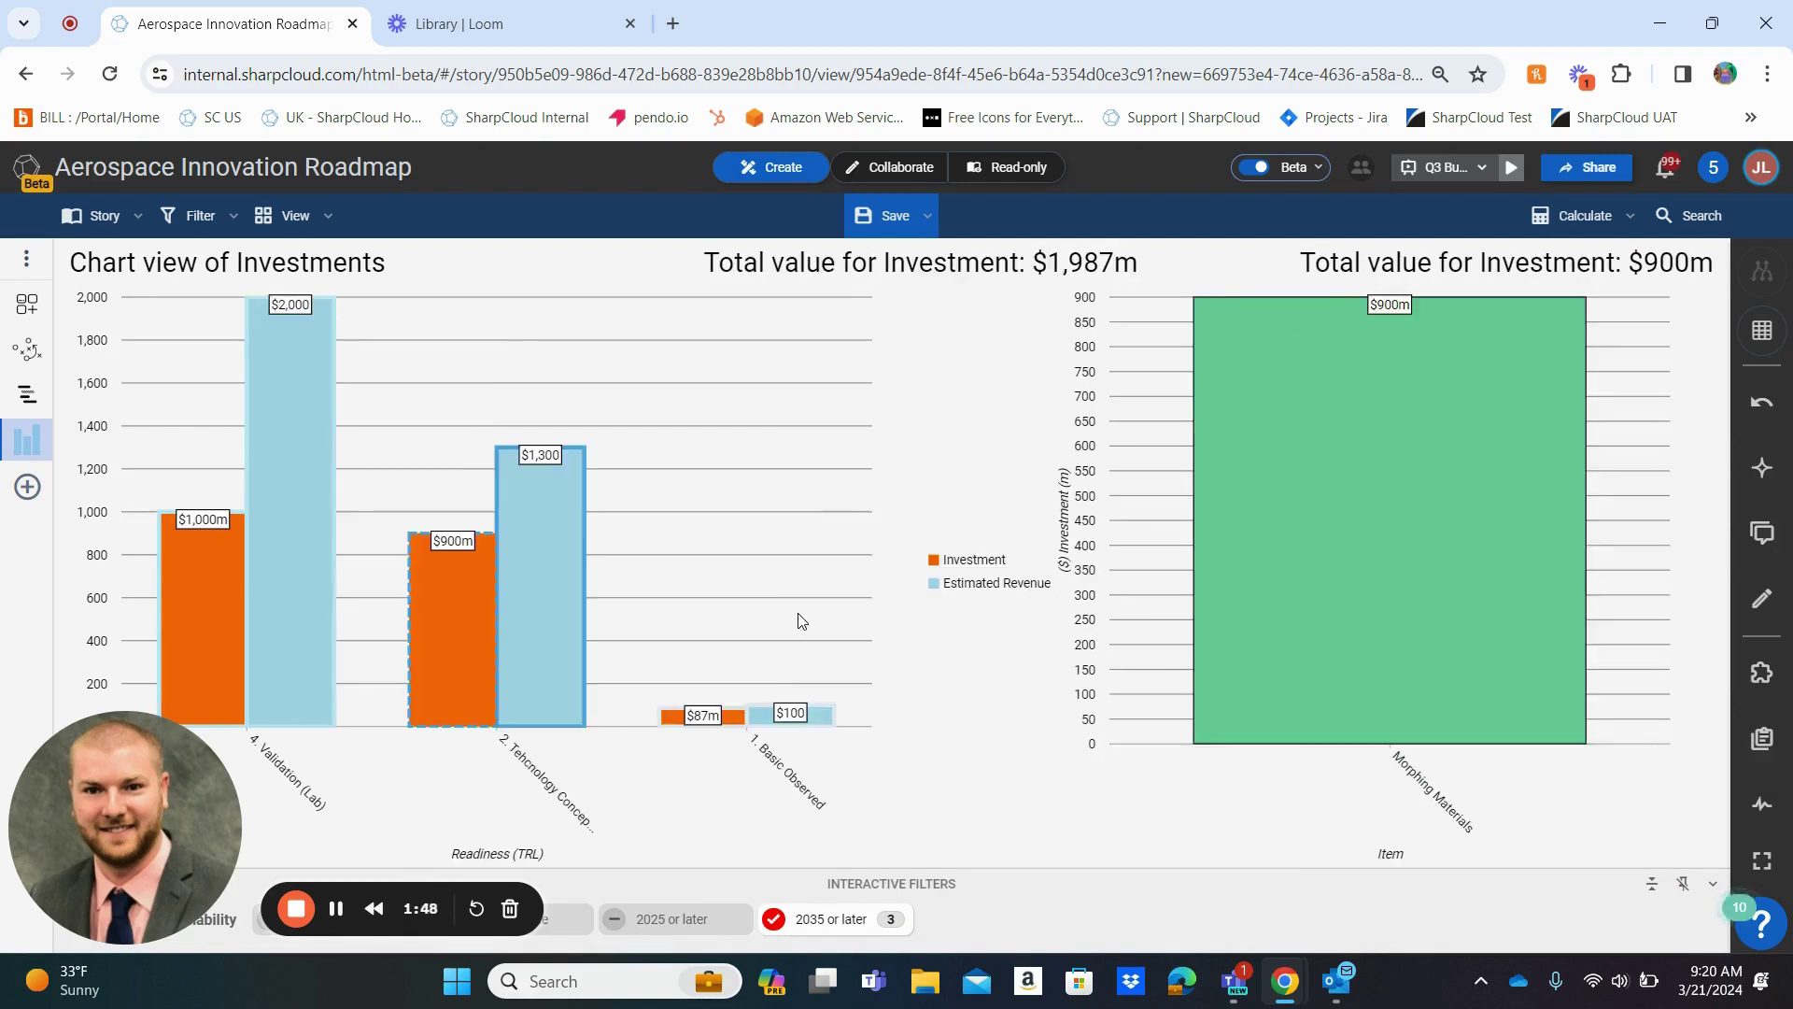